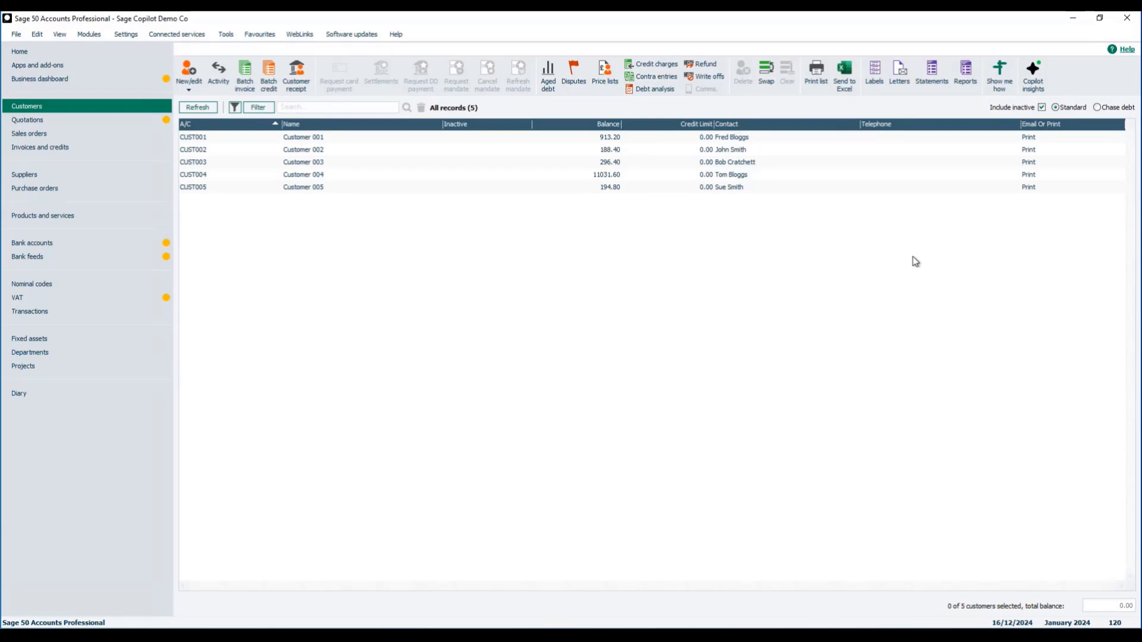
Open the full list of overdue customer invoices from the Copilot debt summary and sort it by number in ascending order.
left_click(1035, 74)
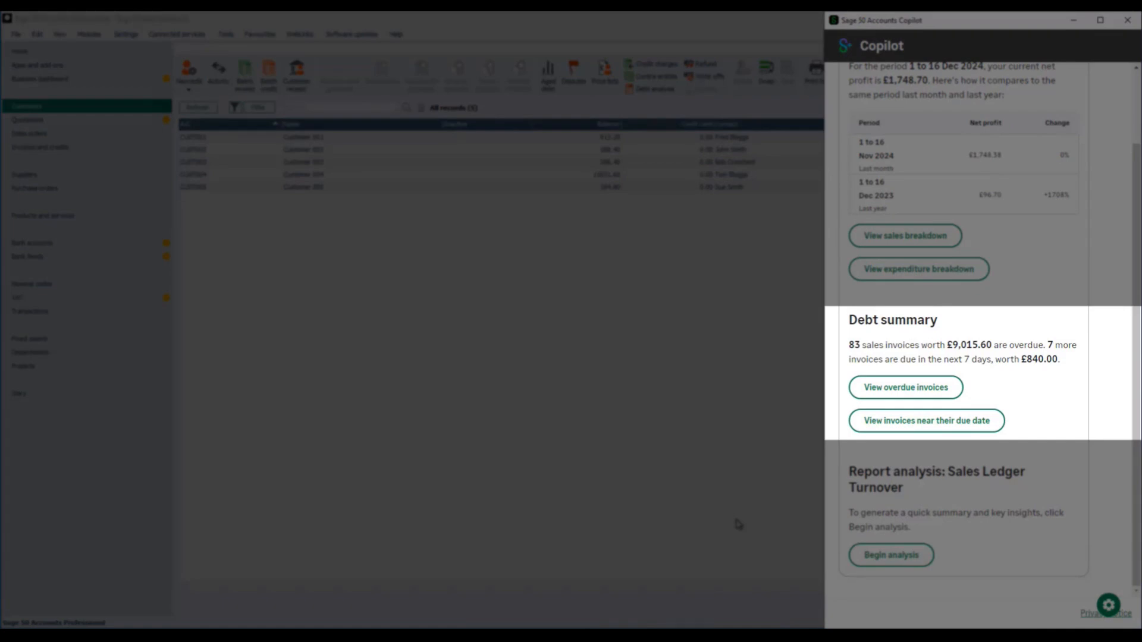
left_click(891, 387)
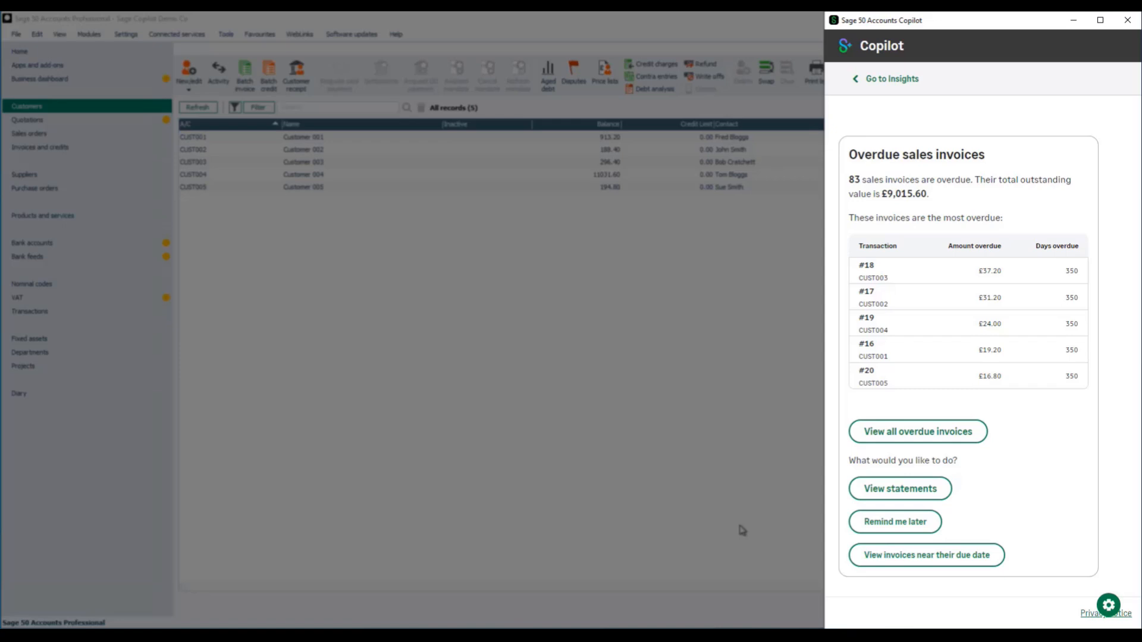
left_click(932, 441)
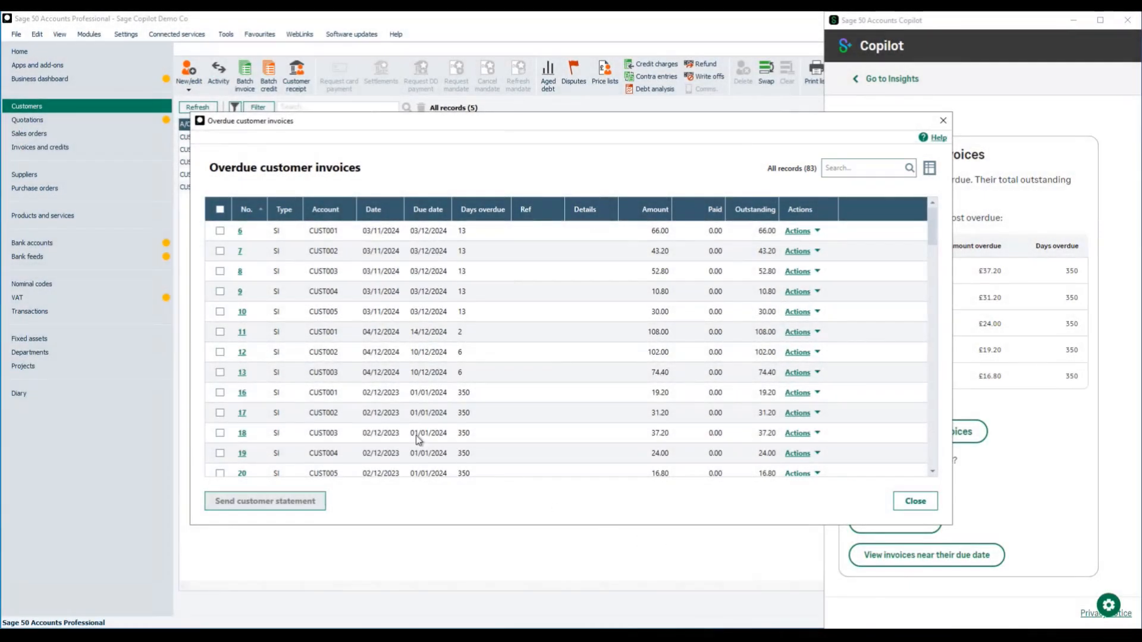
left_click(246, 211)
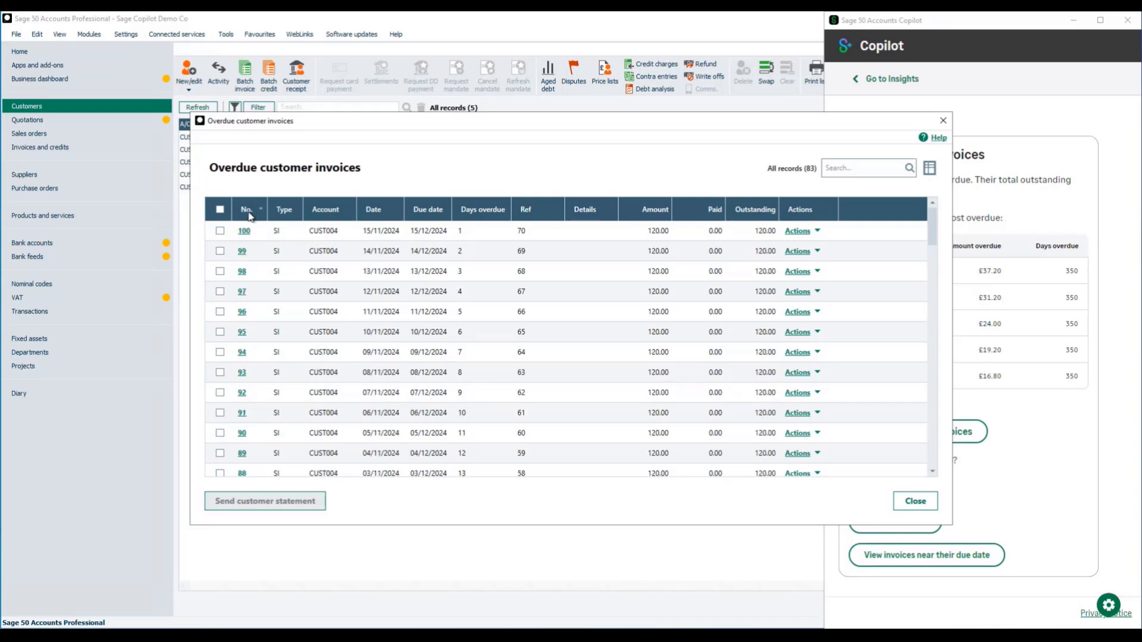
left_click(249, 213)
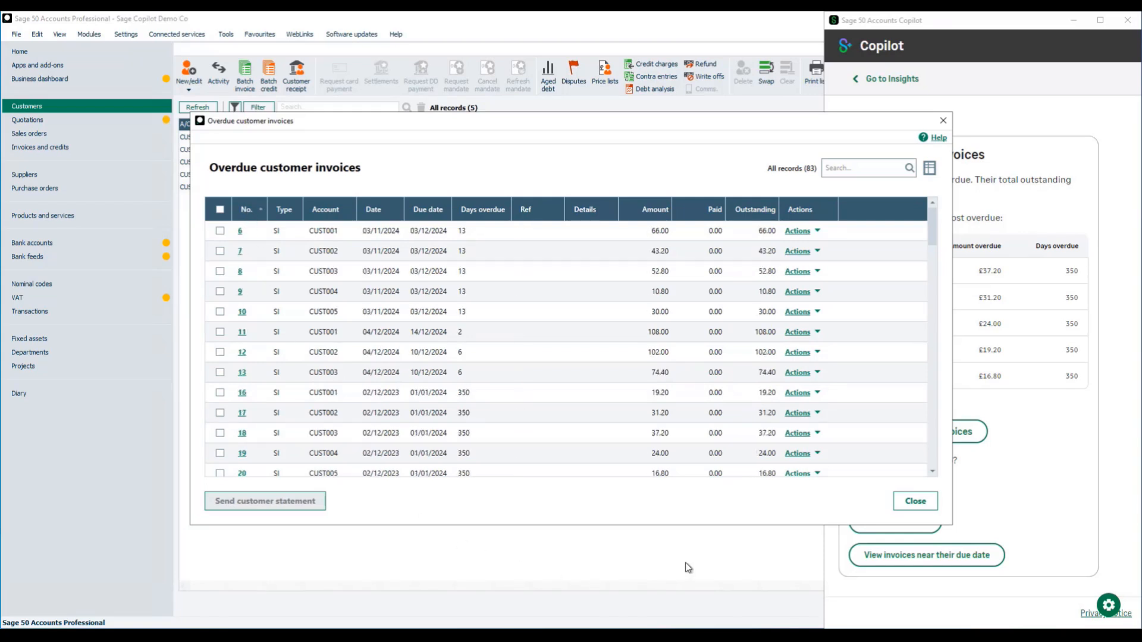
View the transaction details and item line of overdue sales invoice 6, and return to the overdue invoice list.
left_click(798, 233)
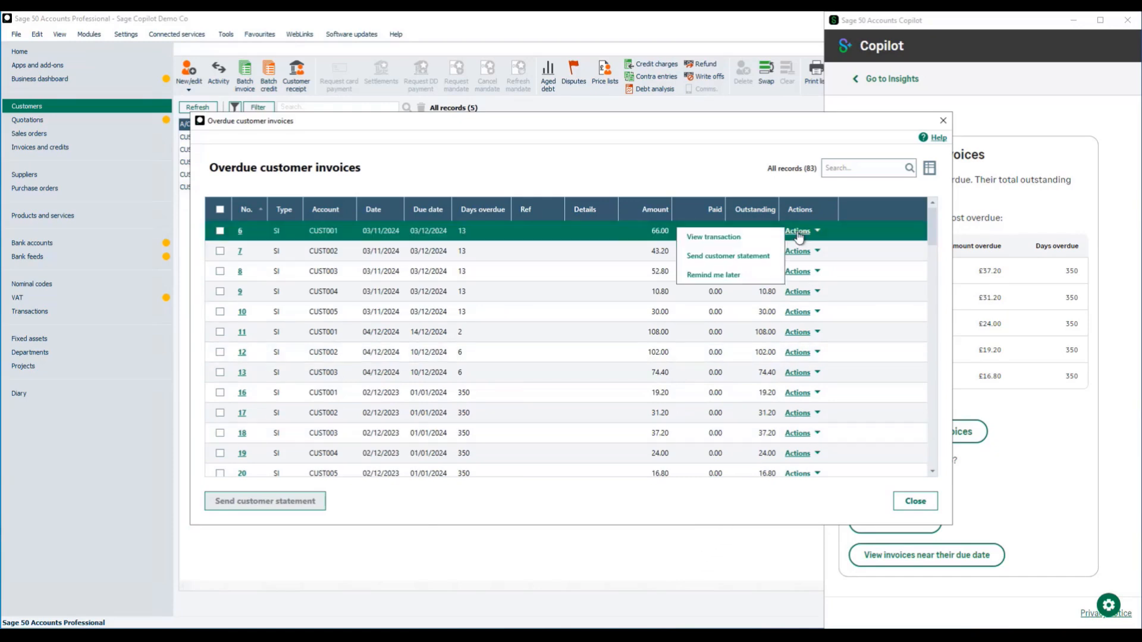
left_click(716, 240)
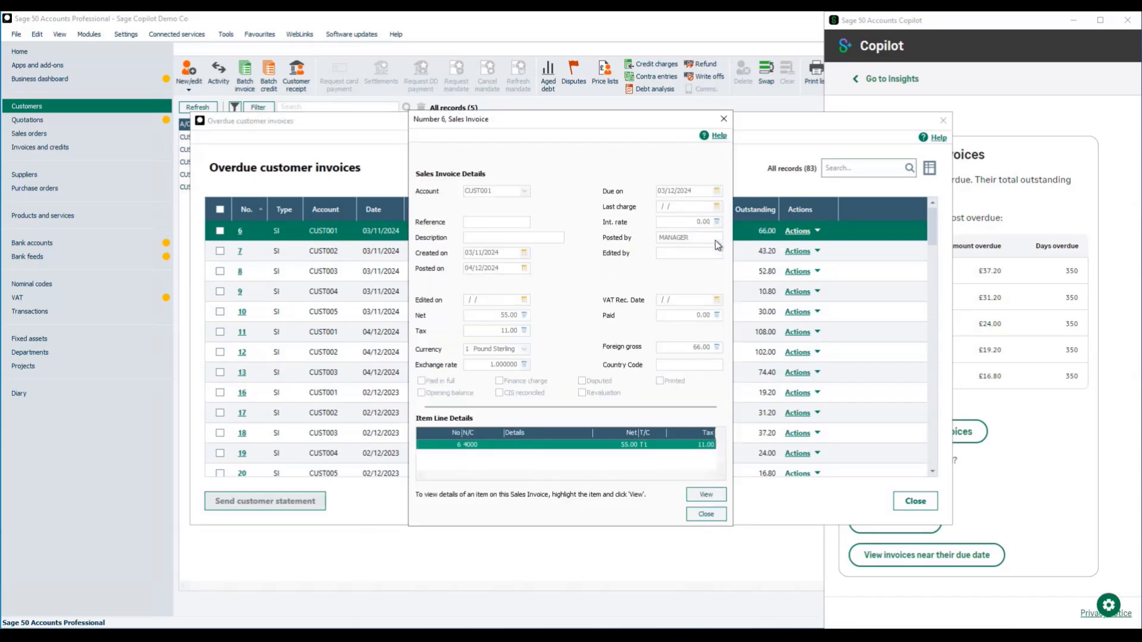
left_click(707, 496)
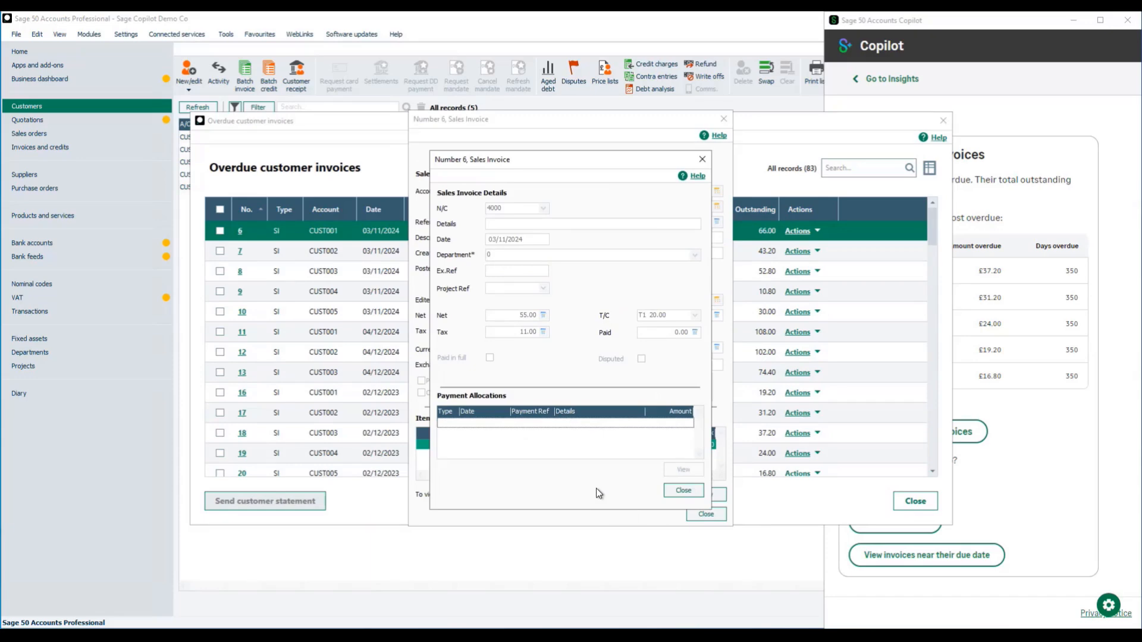
left_click(683, 492)
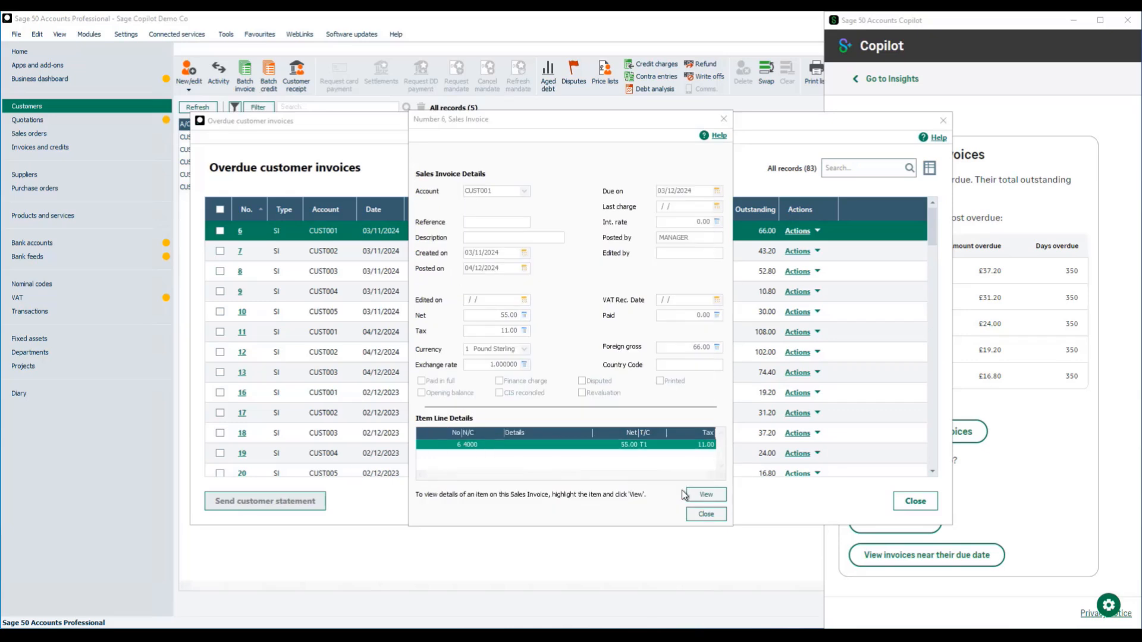
left_click(702, 514)
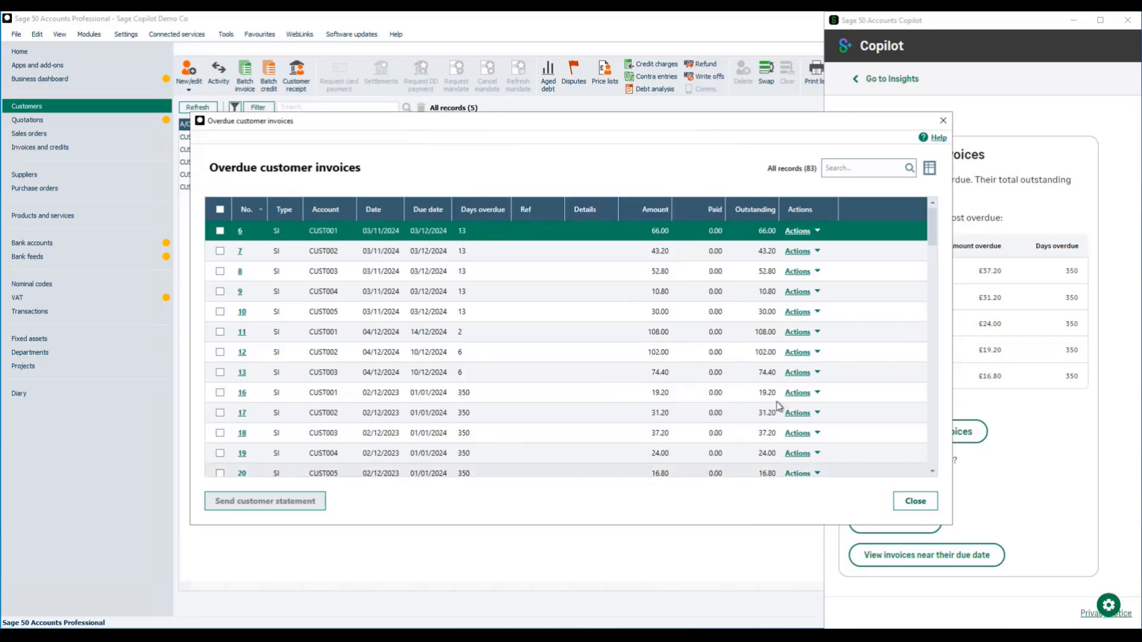
Check the layouts offered for a customer statement for invoice 6 without sending one.
left_click(795, 236)
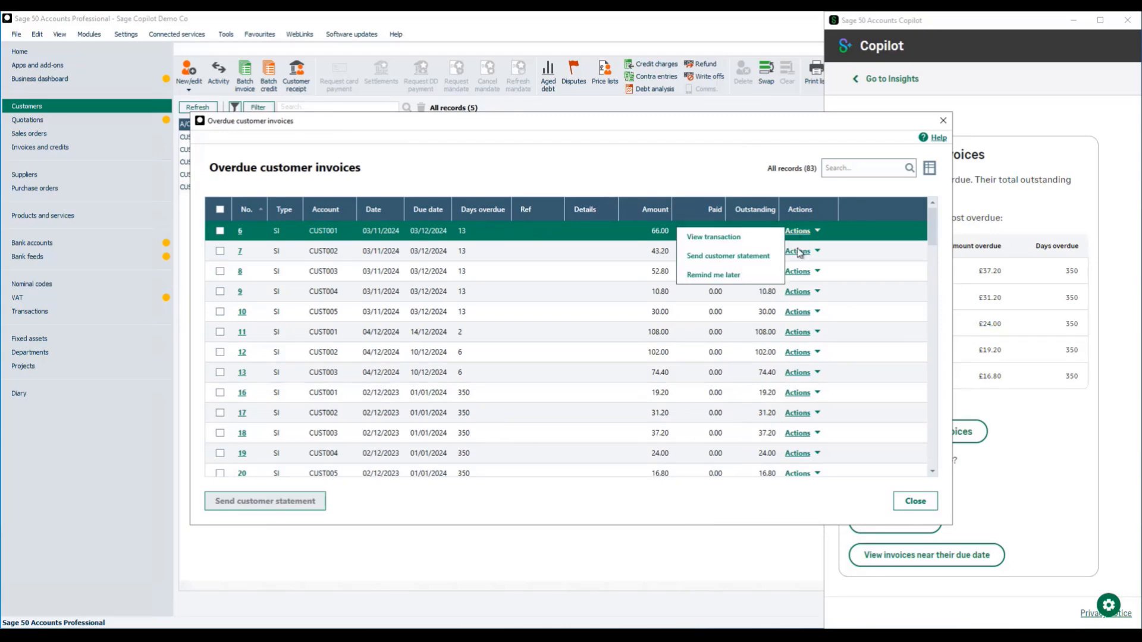
left_click(723, 258)
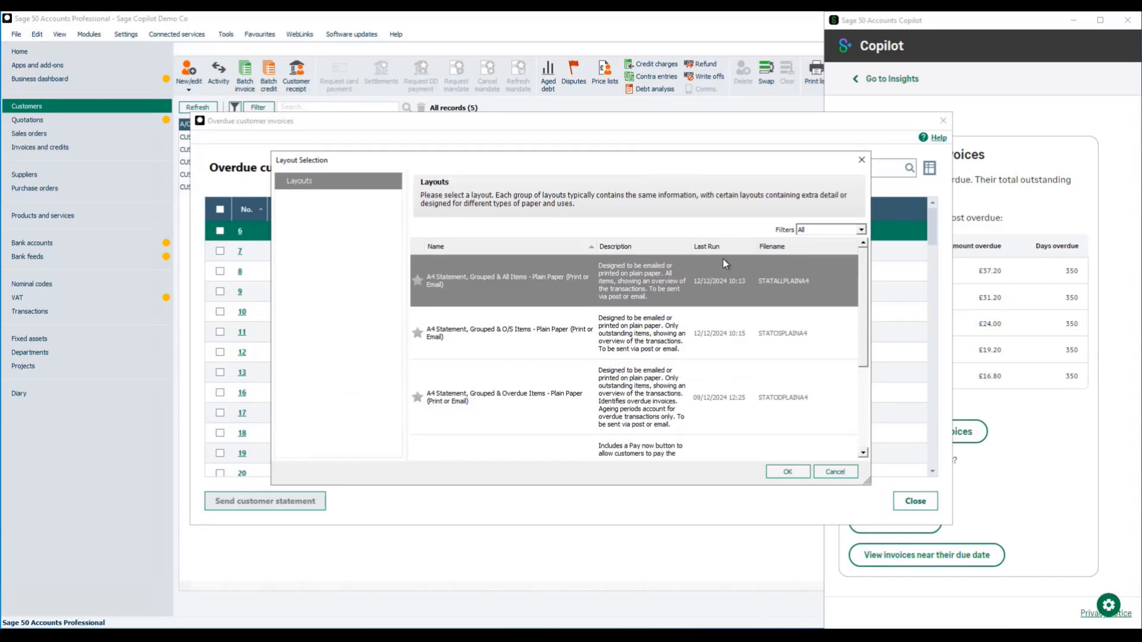
left_click(835, 472)
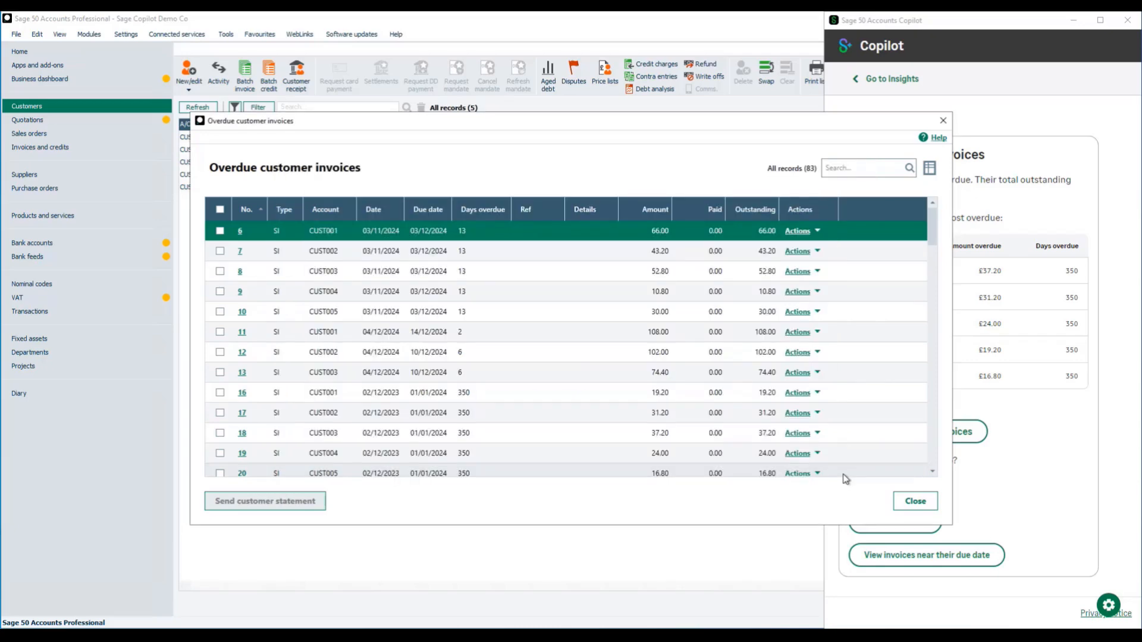
Create a "Chase debt" reminder for overdue invoice 6, choosing the customer's contact person.
left_click(797, 231)
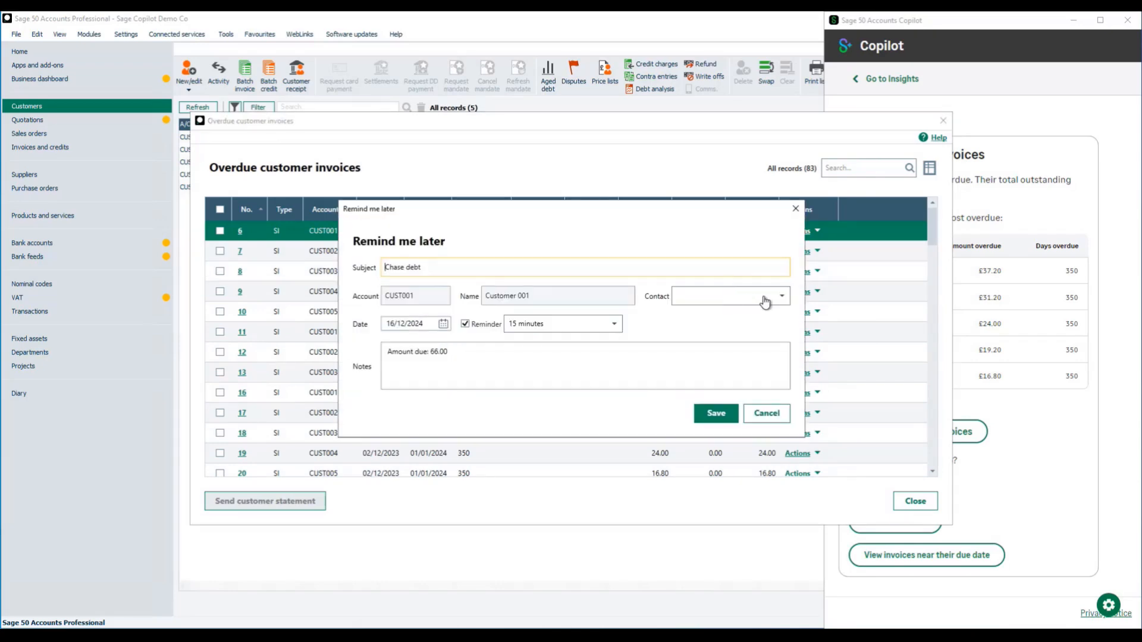
left_click(783, 296)
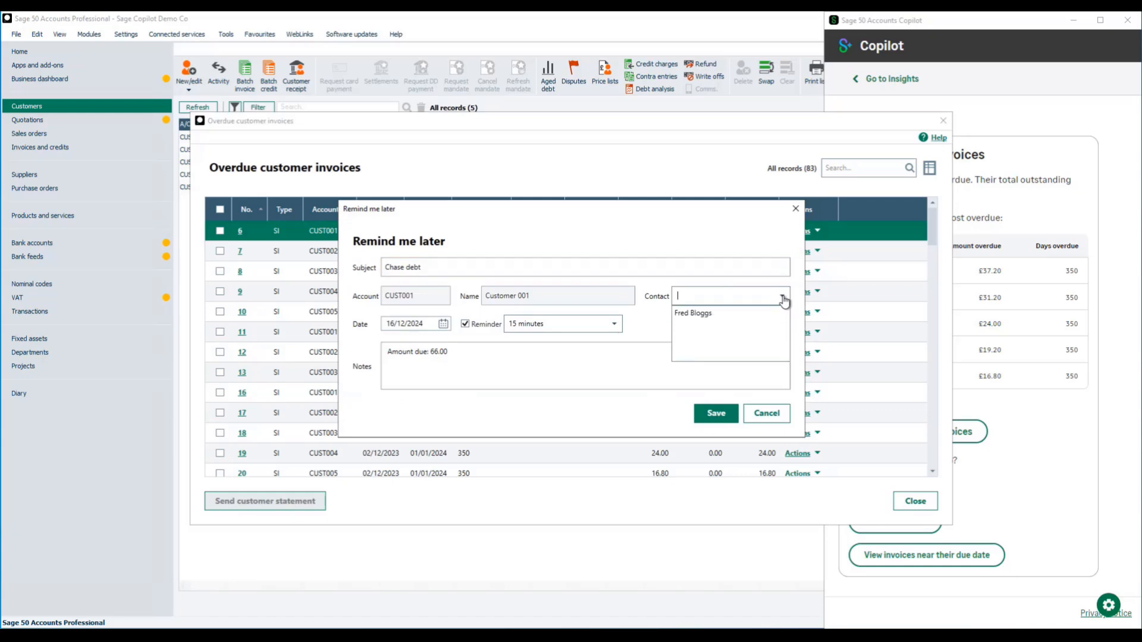
left_click(709, 313)
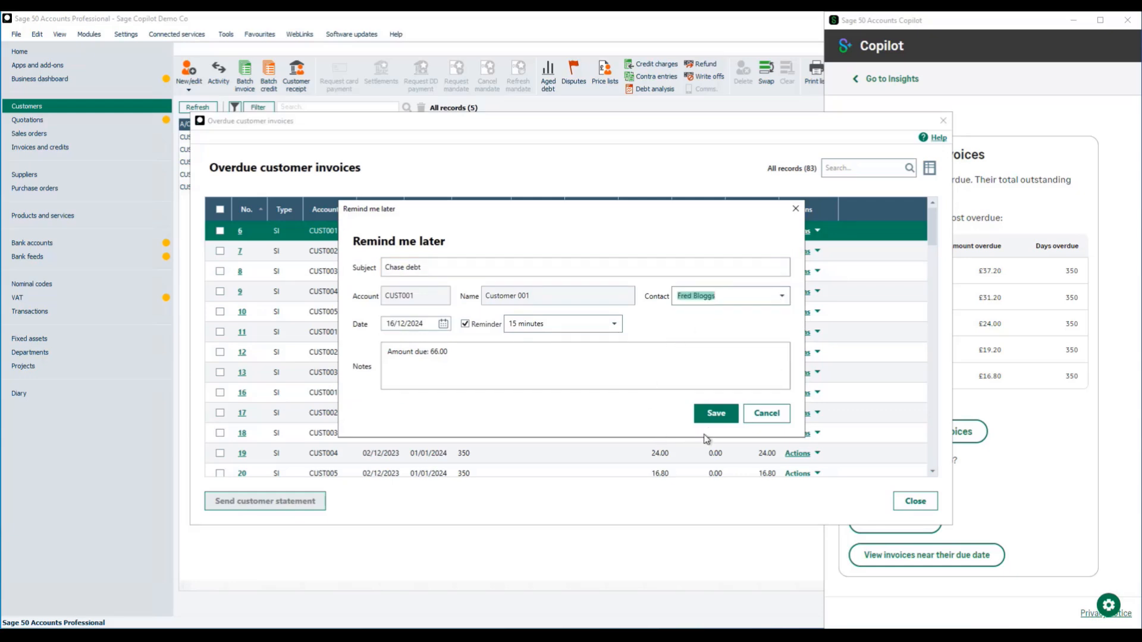
left_click(716, 420)
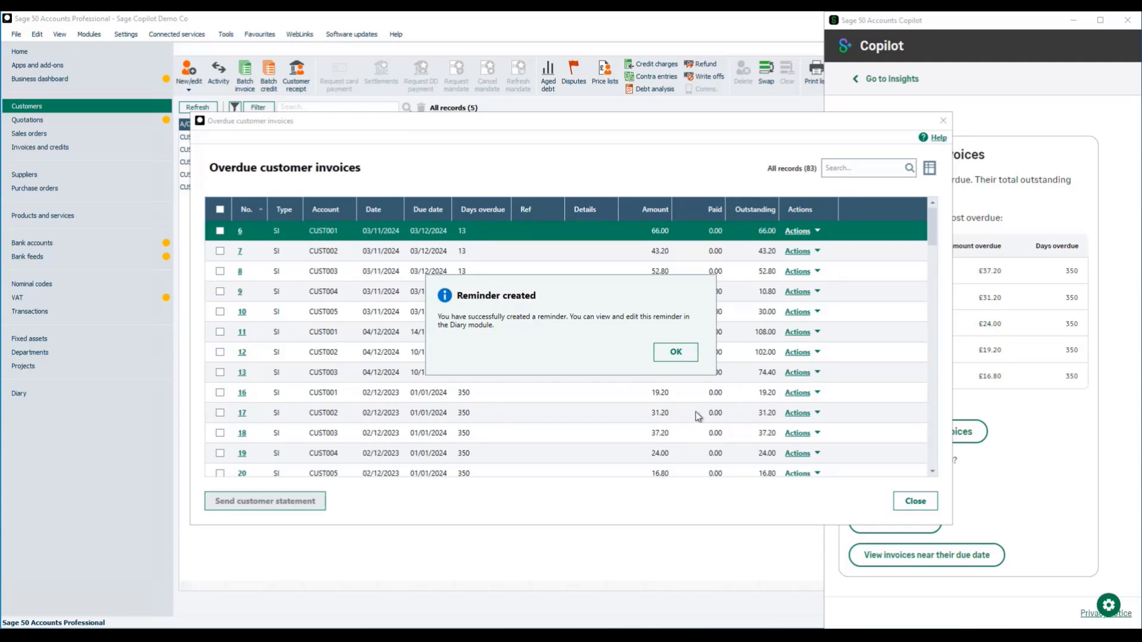
left_click(677, 352)
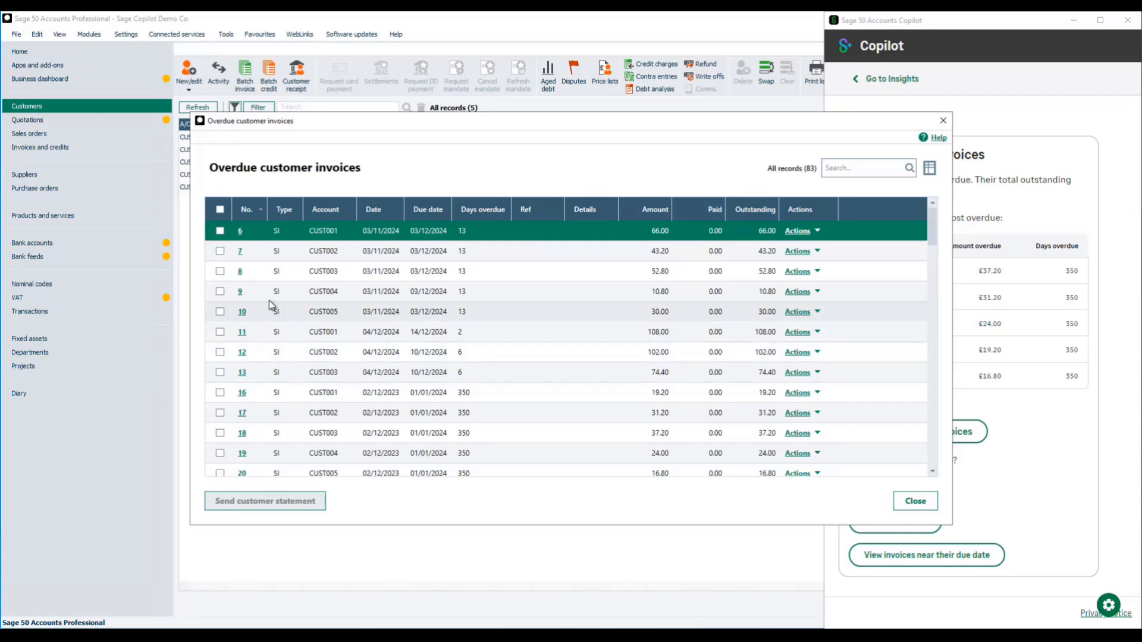
Generate statements for invoices 6, 7 and 8 using the A4 Statement, Grouped & All Items - Plain Paper layout with the default criteria.
left_click(219, 231)
left_click(219, 251)
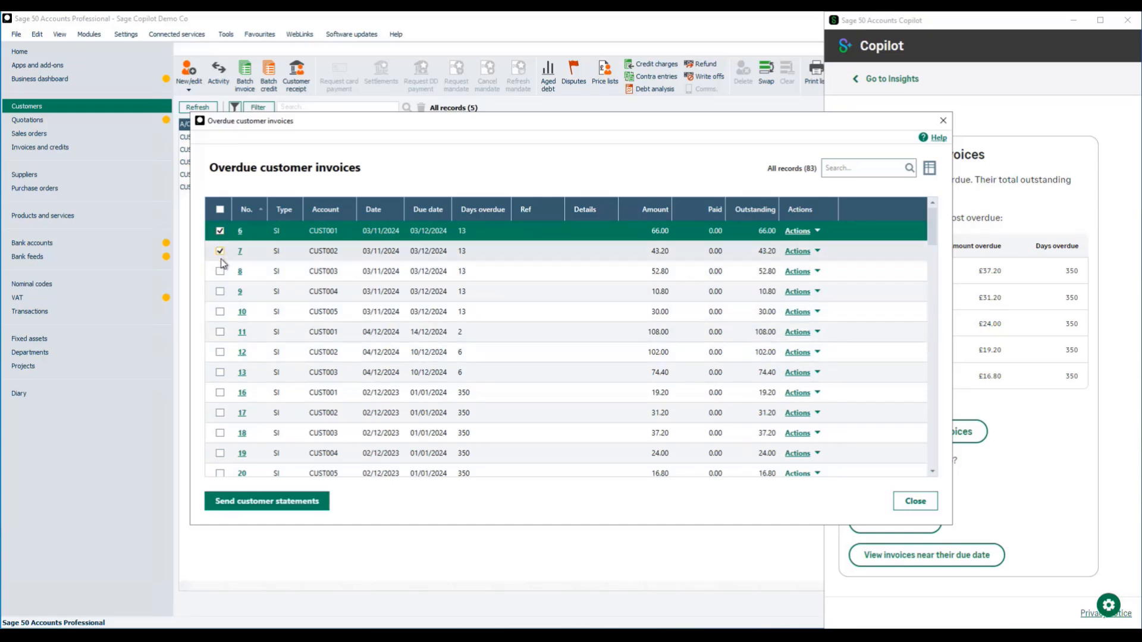
left_click(220, 271)
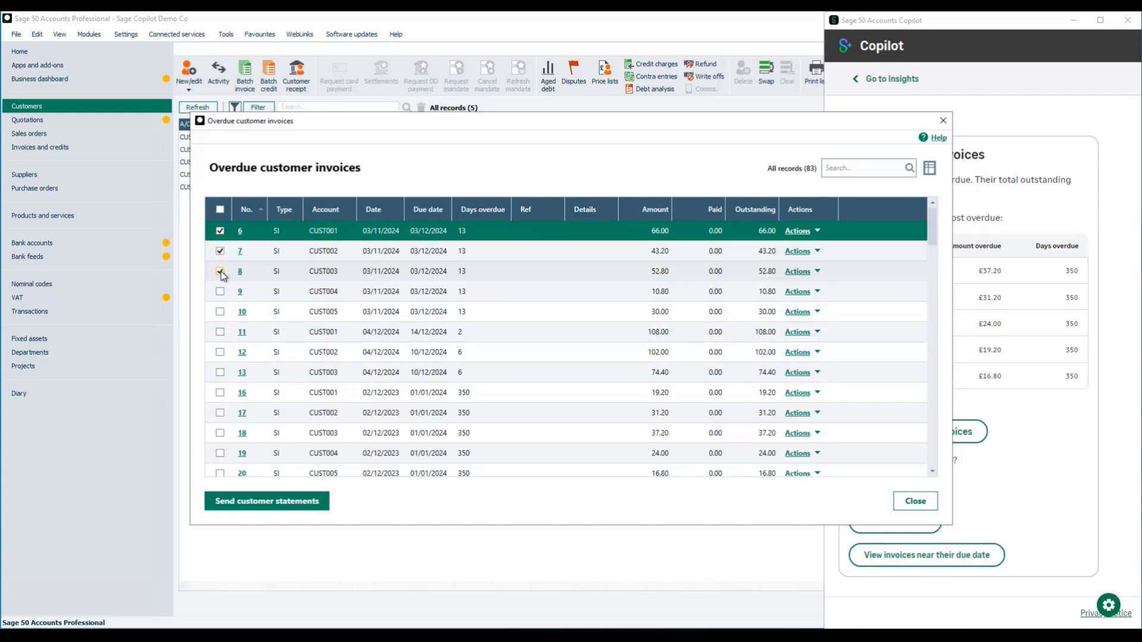
left_click(294, 508)
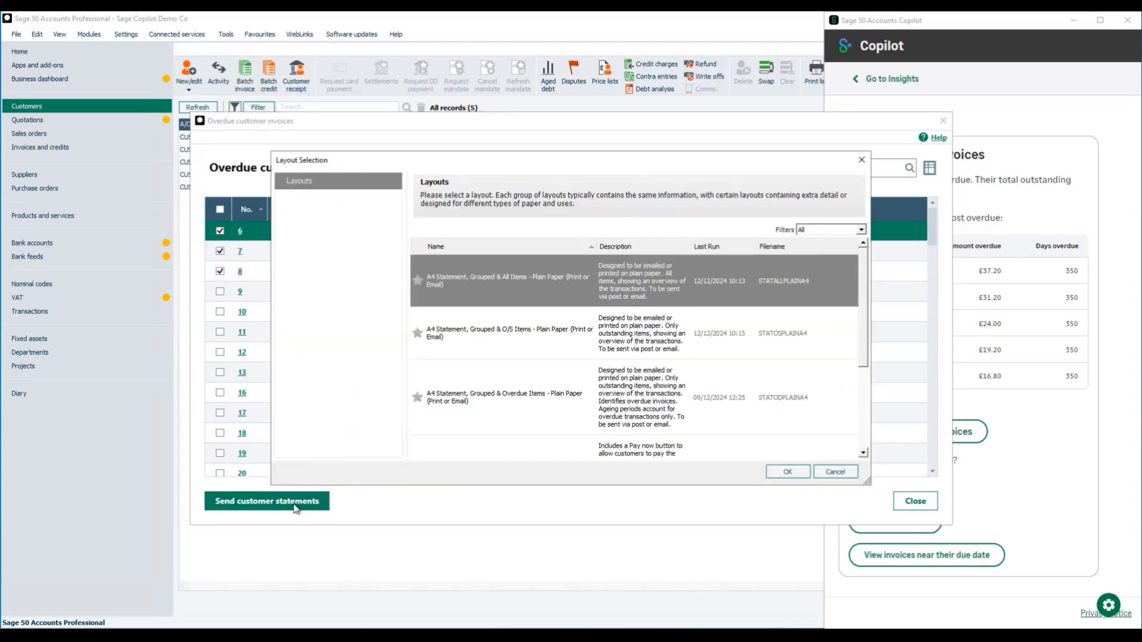
left_click(787, 472)
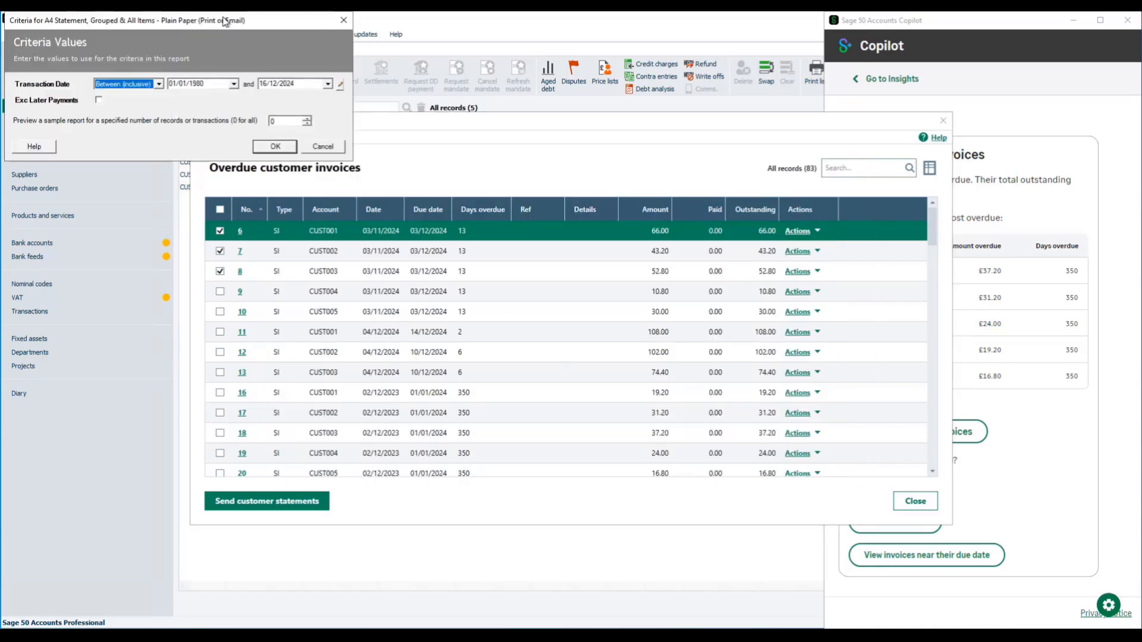
left_click_drag(223, 18, 401, 124)
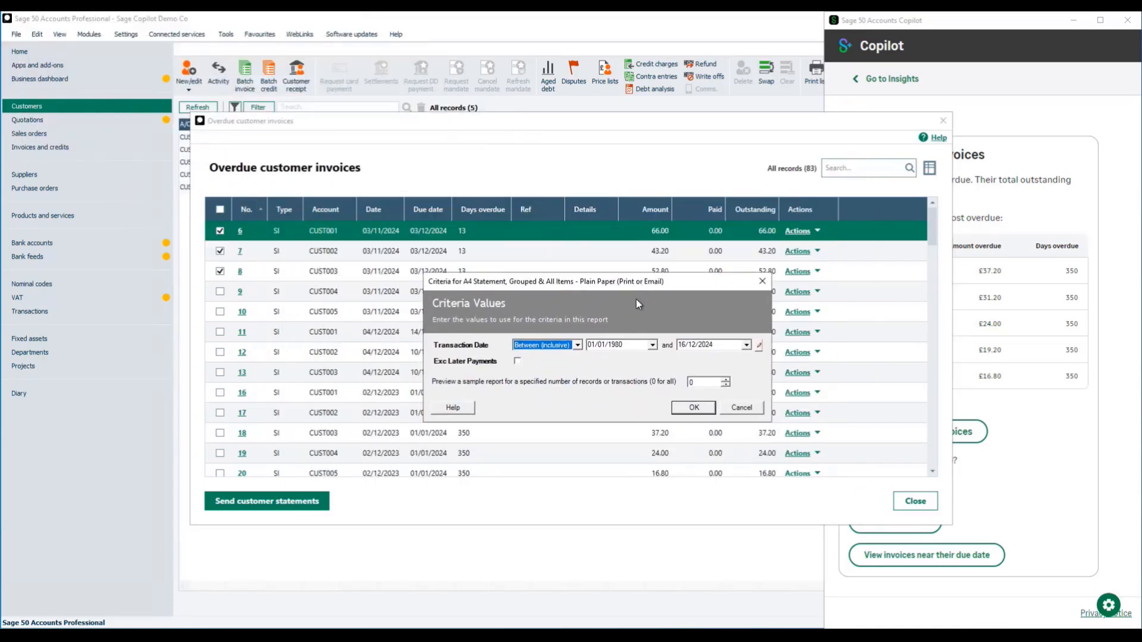
left_click(689, 409)
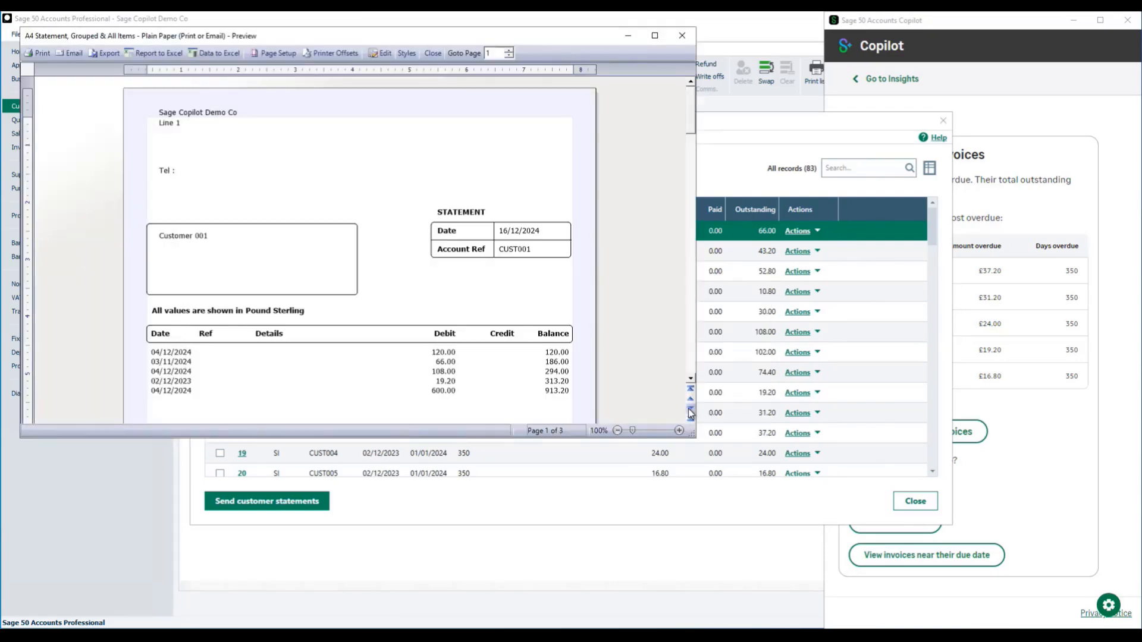
Review all three pages of the previewed customer statements, and close the preview and the overdue invoice list.
scroll(517, 302, "down", 2)
scroll(517, 302, "down", 20)
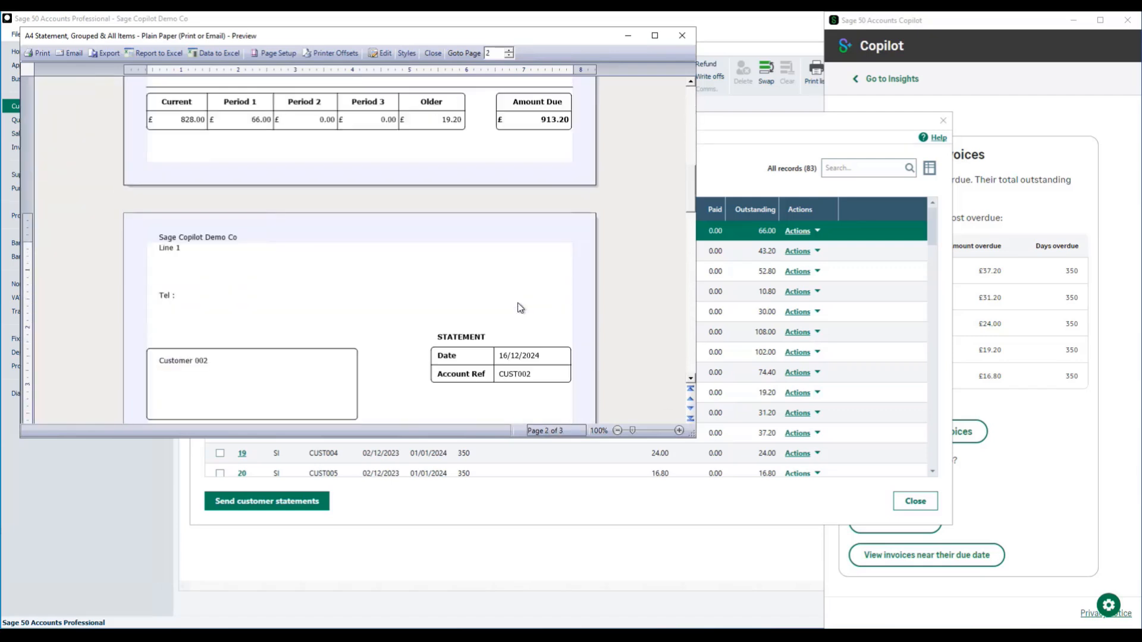
scroll(519, 305, "down", 15)
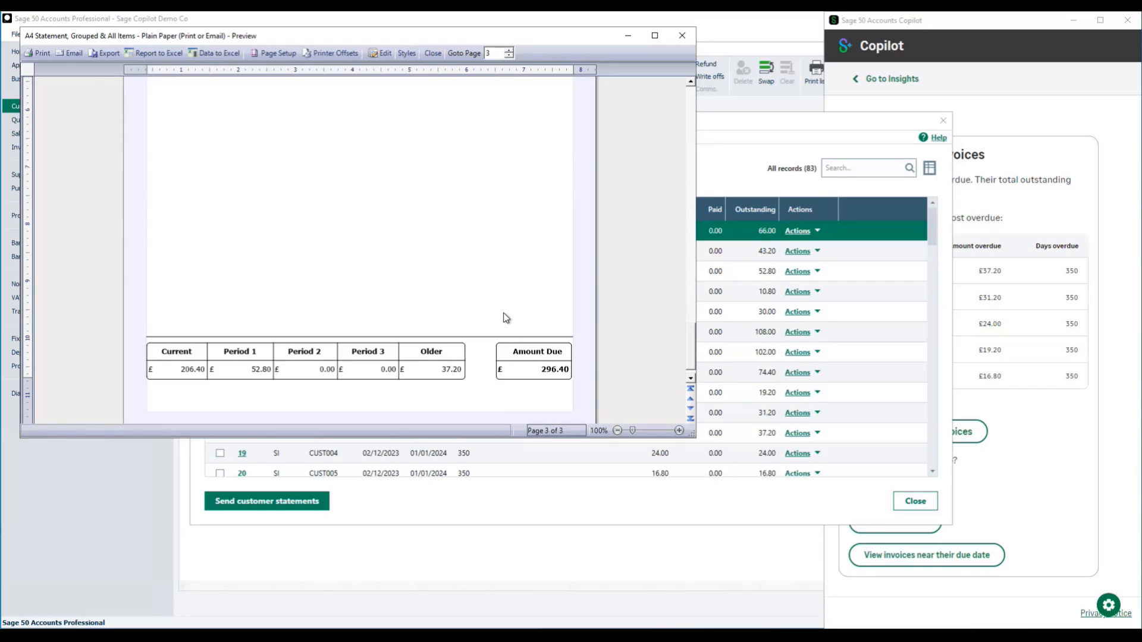
left_click(433, 54)
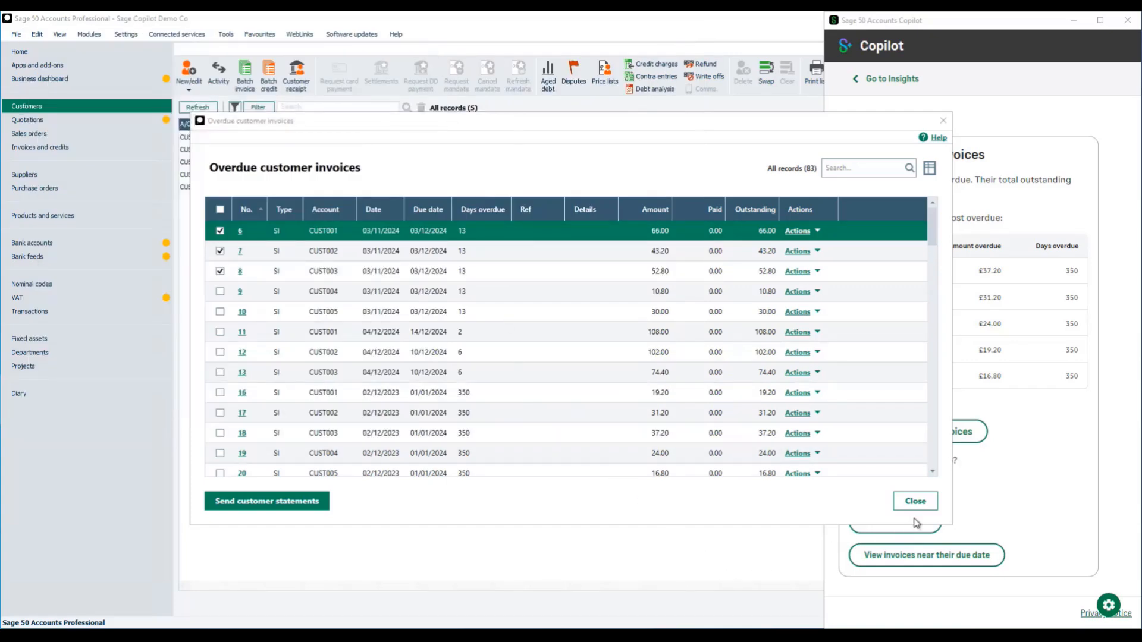
left_click(913, 500)
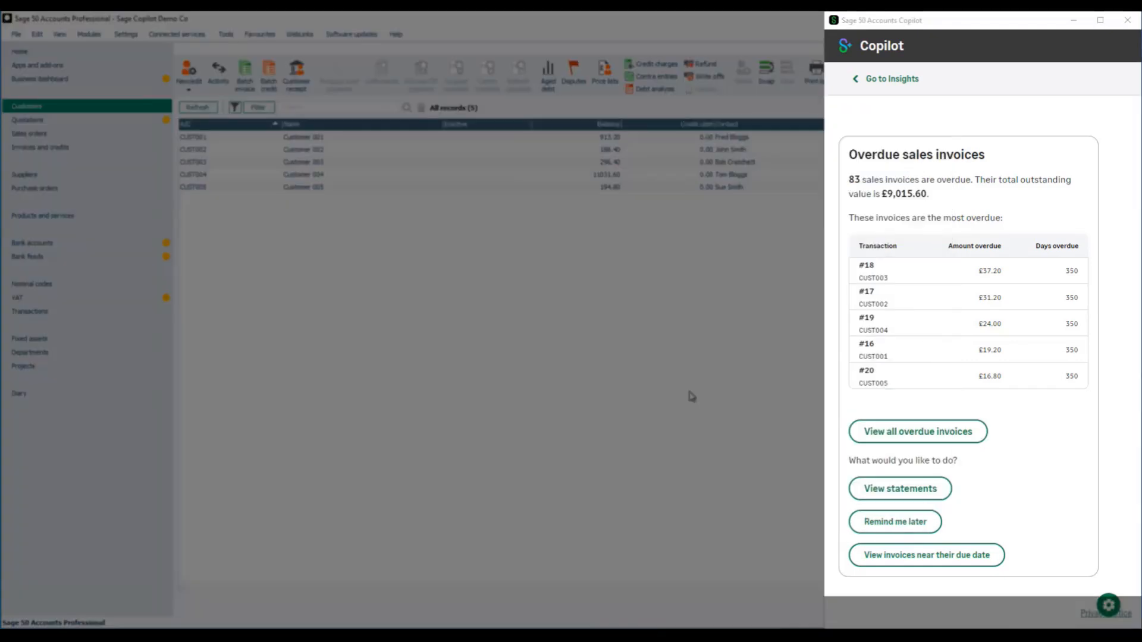
Add a Copilot diary reminder dated 16/12/2024 to chase the overdue sales invoices.
left_click(905, 526)
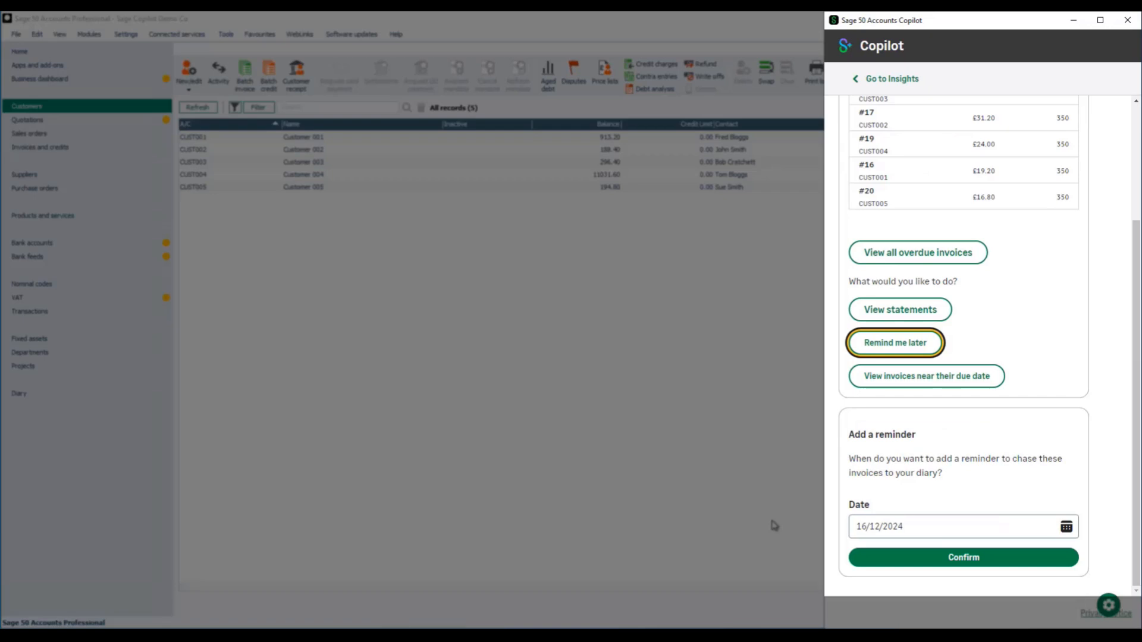
left_click(947, 561)
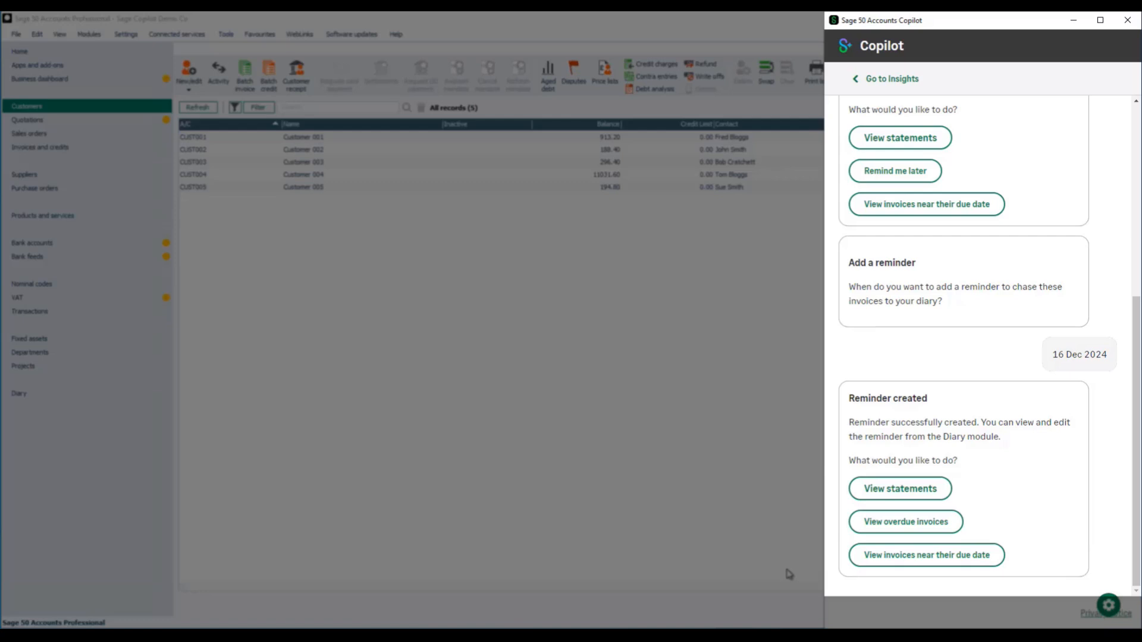
View the full list of invoices due in the next 7 days from Copilot, and close it.
left_click(891, 556)
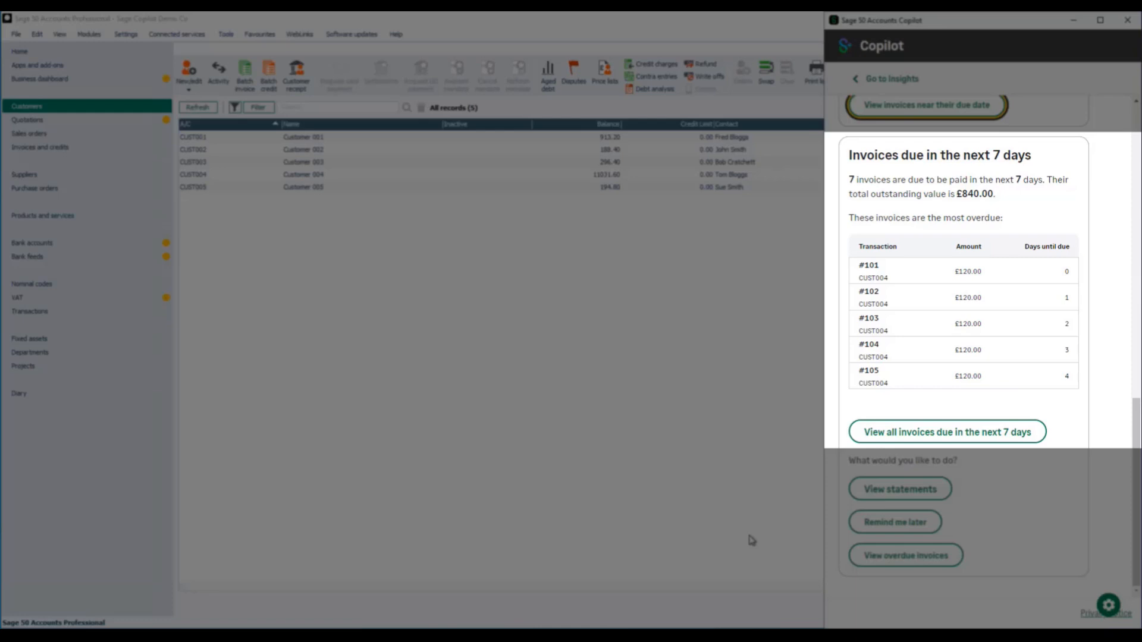
left_click(950, 436)
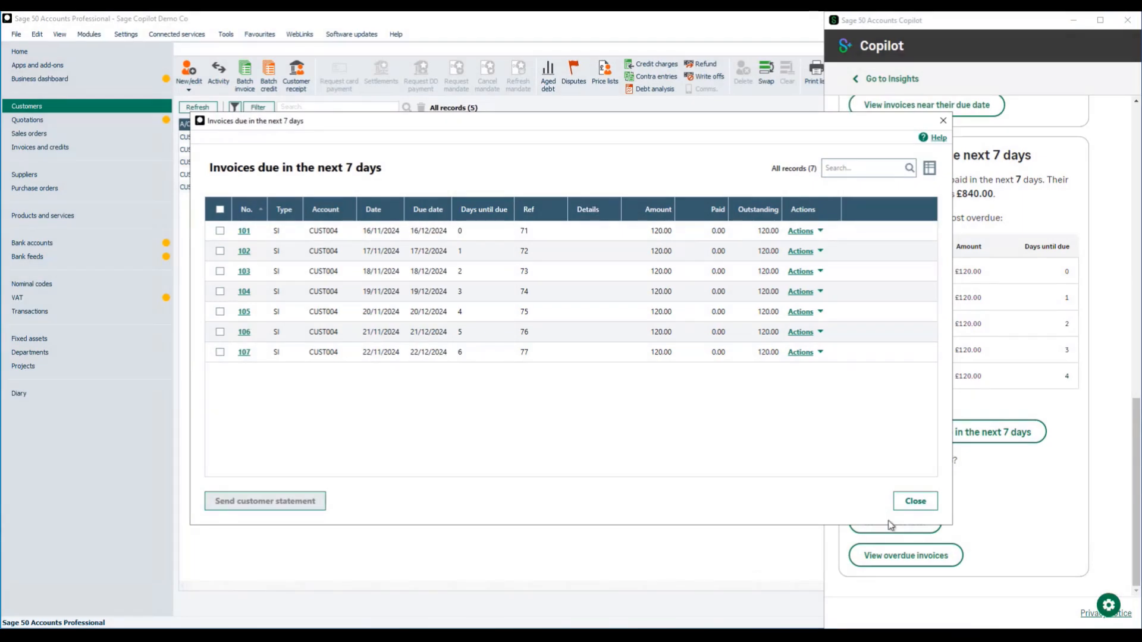
left_click(913, 504)
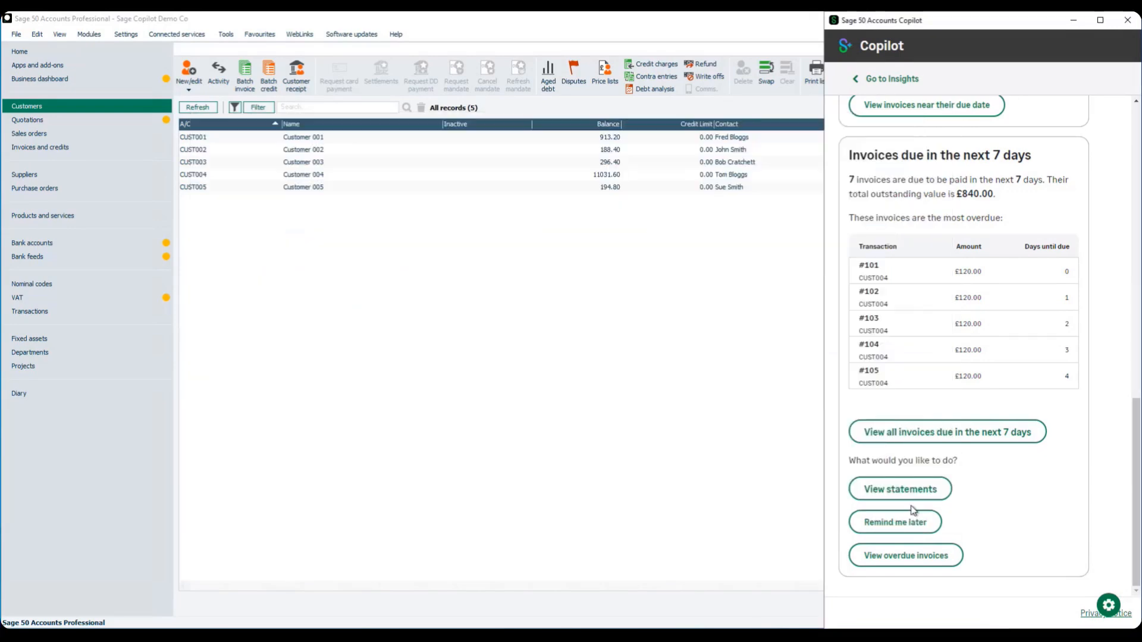
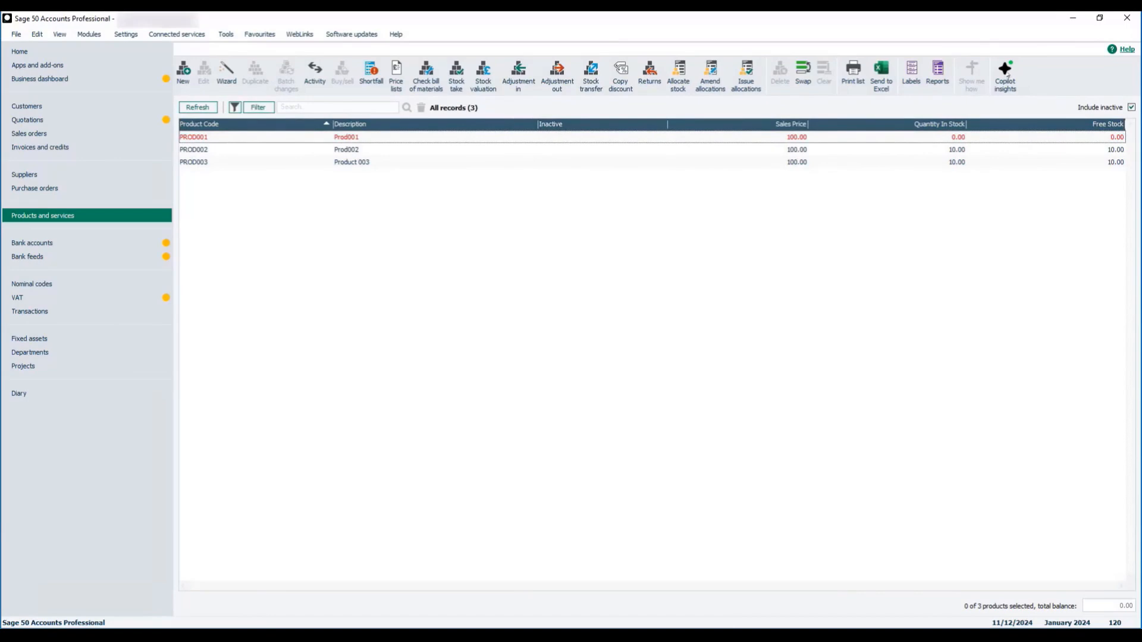
Check the current stock levels in Copilot insights and bring up the out-of-stock items for reordering.
left_click(1004, 74)
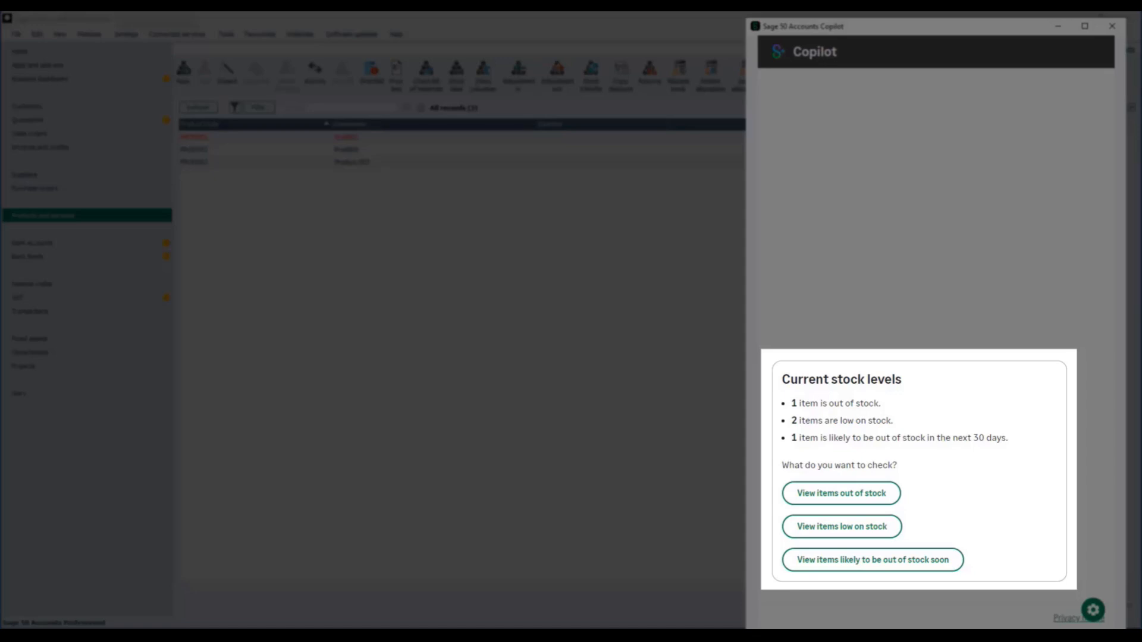
left_click(837, 494)
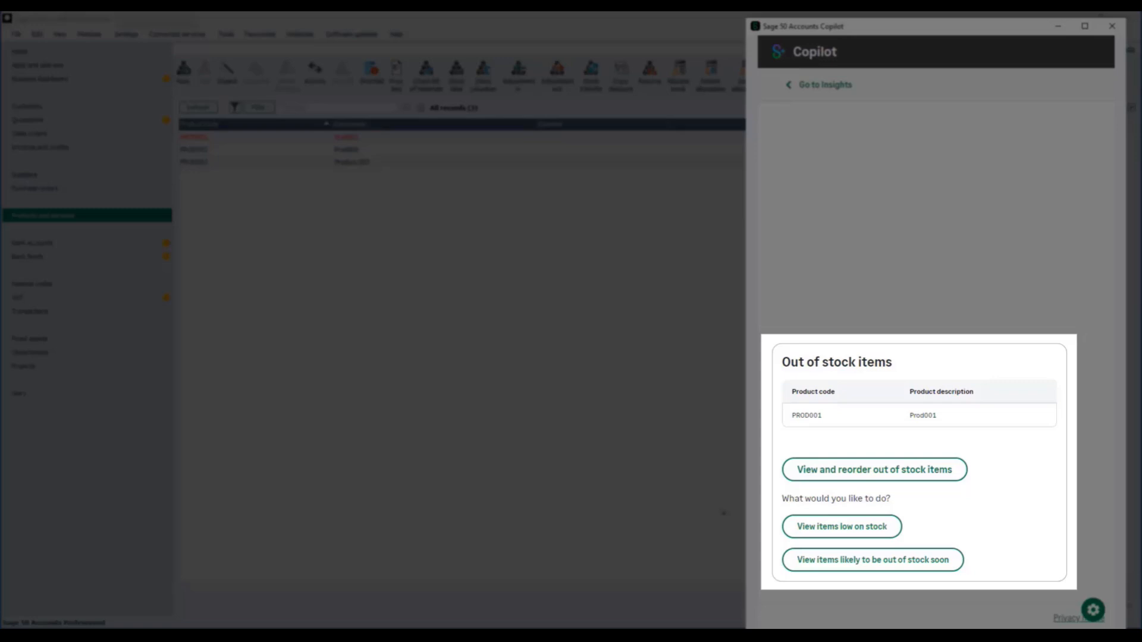
left_click(857, 475)
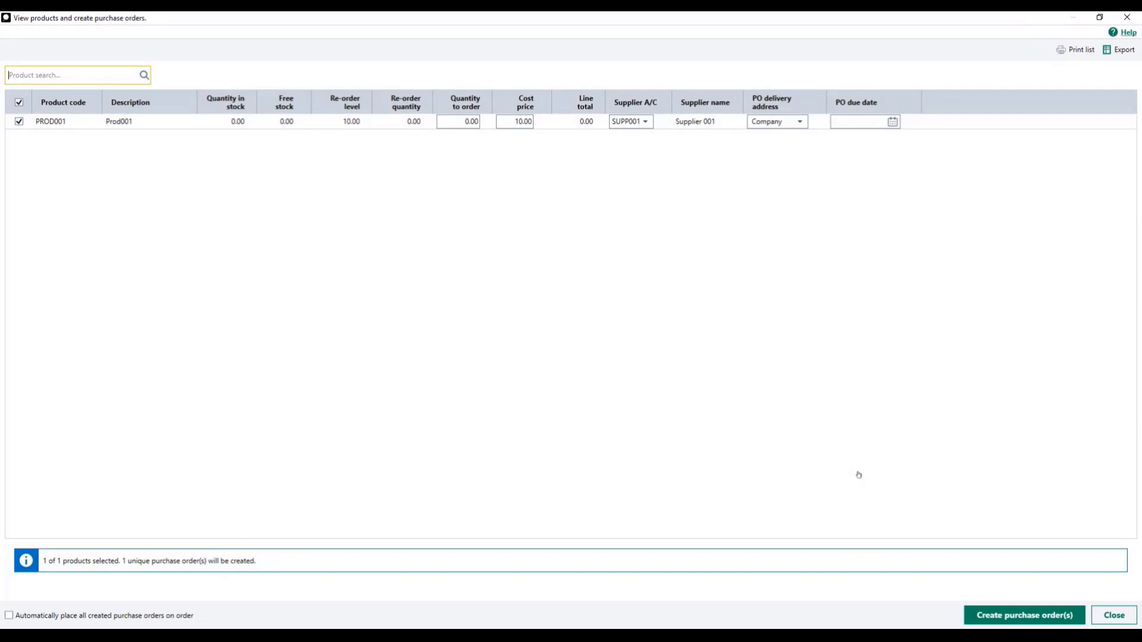
Set the quantity to order for PROD001 to 10 and create its purchase order.
left_click(475, 123)
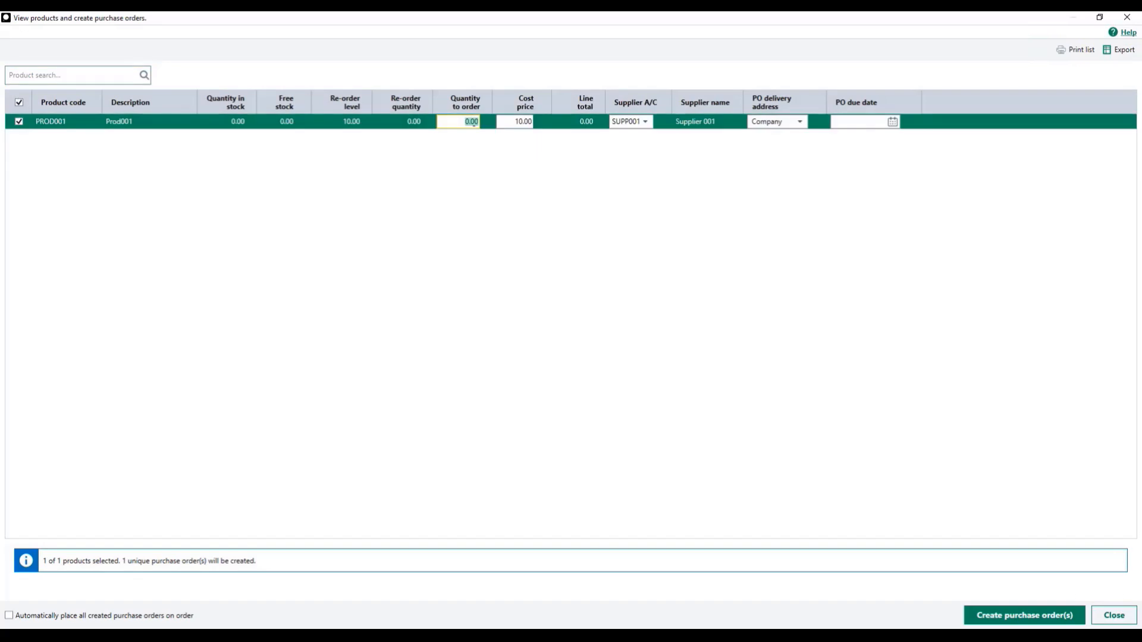
type("10")
key("Tab")
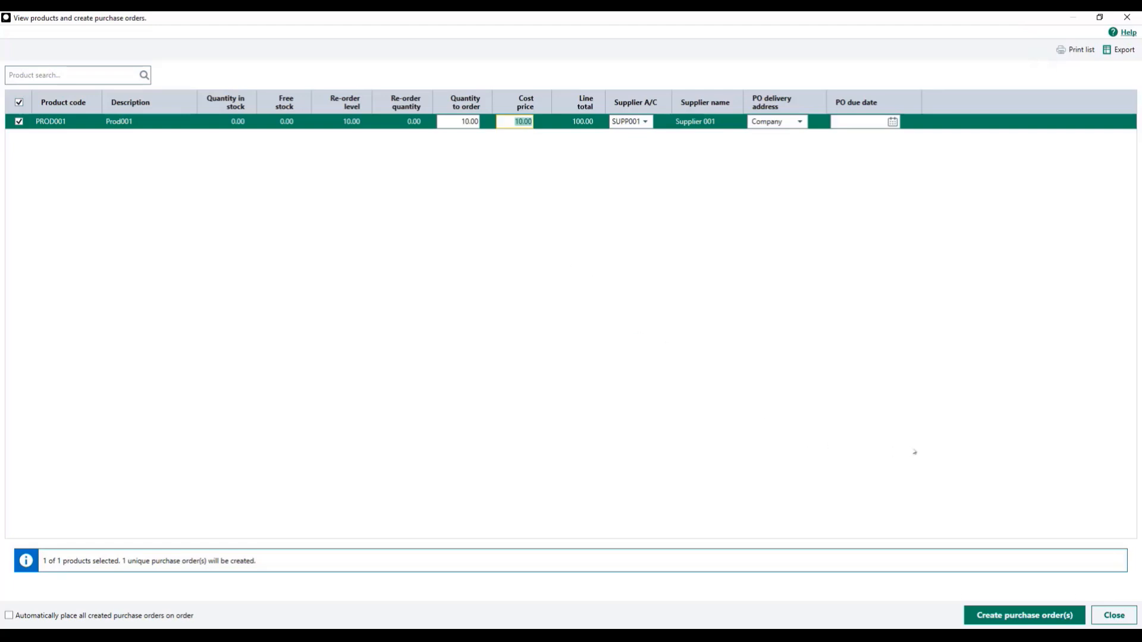
left_click(1020, 619)
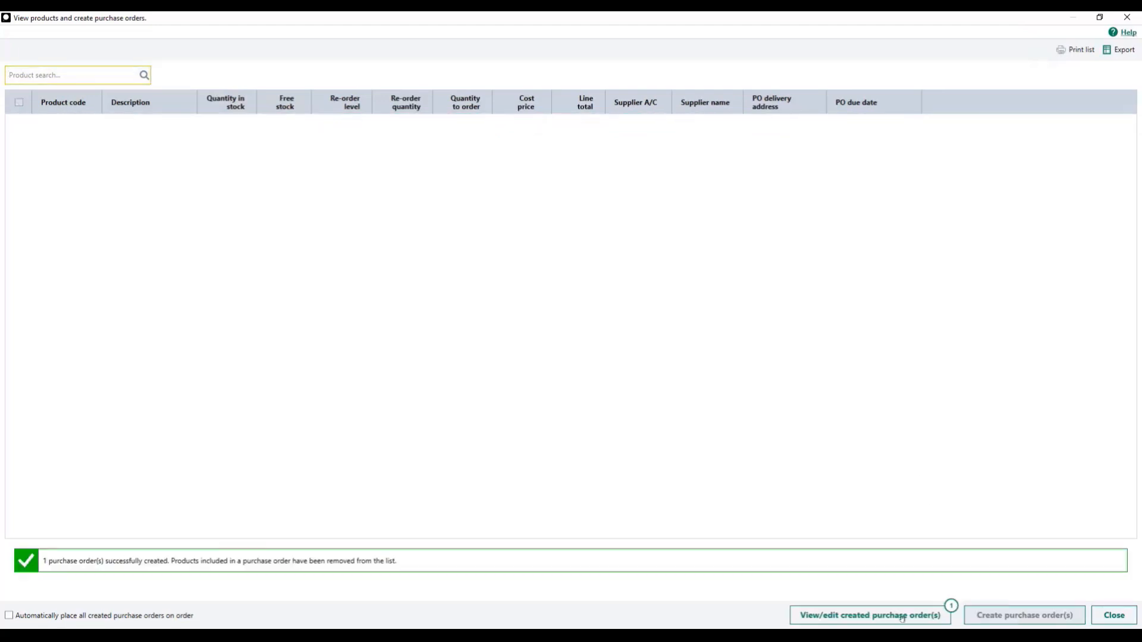
View the created purchase order full size, save it as ordered now without printing, and close the order and reorder windows.
left_click(882, 616)
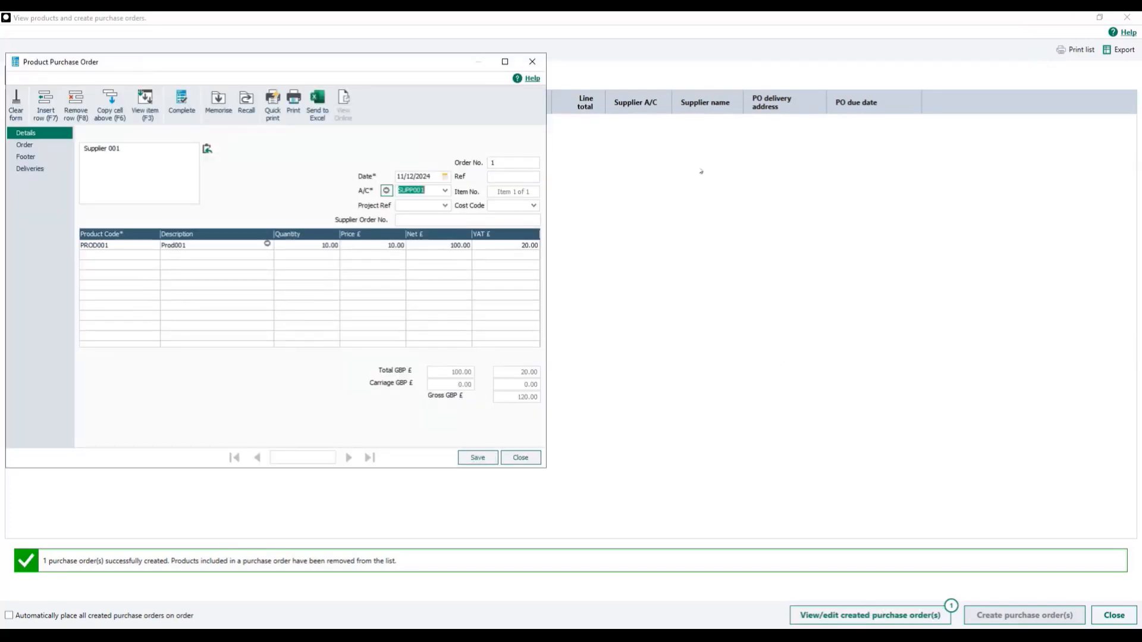
left_click(505, 62)
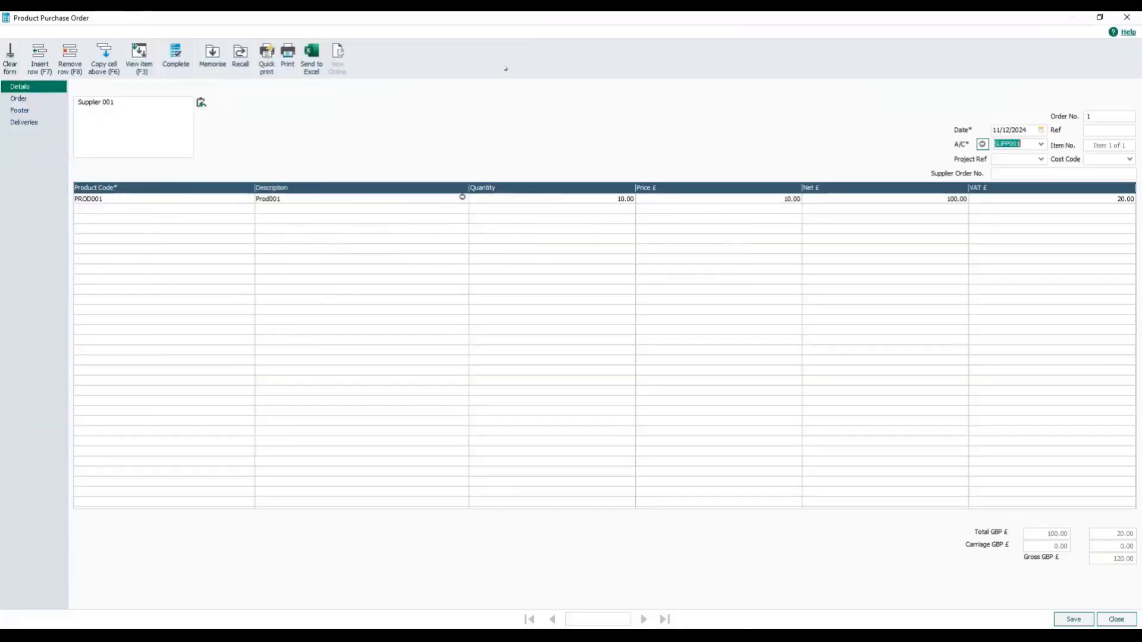
left_click(1073, 621)
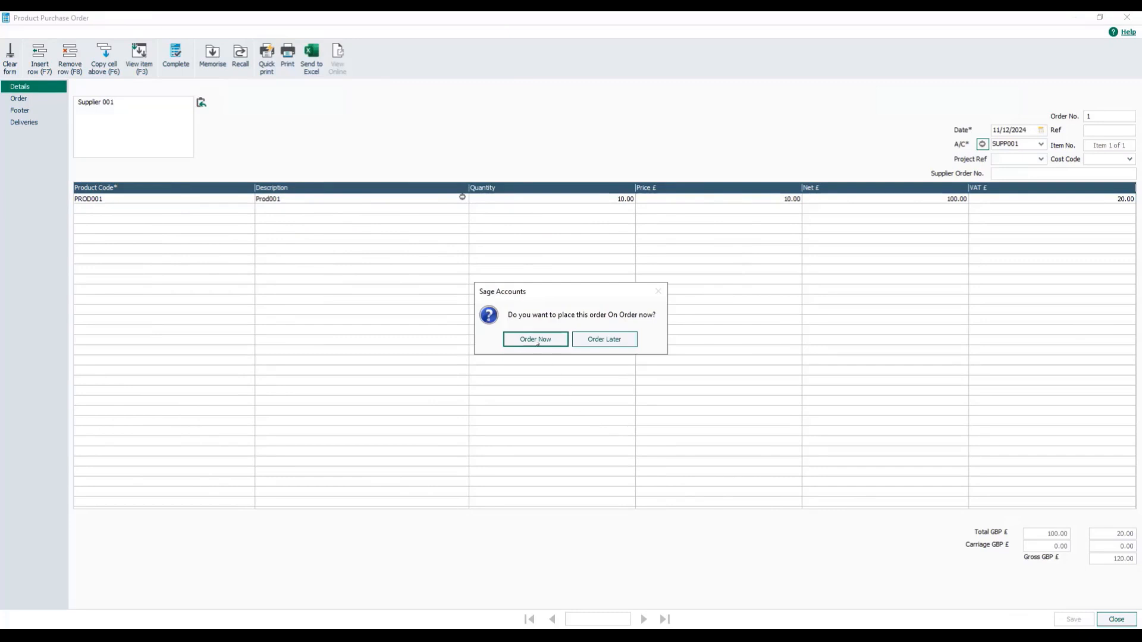
left_click(535, 339)
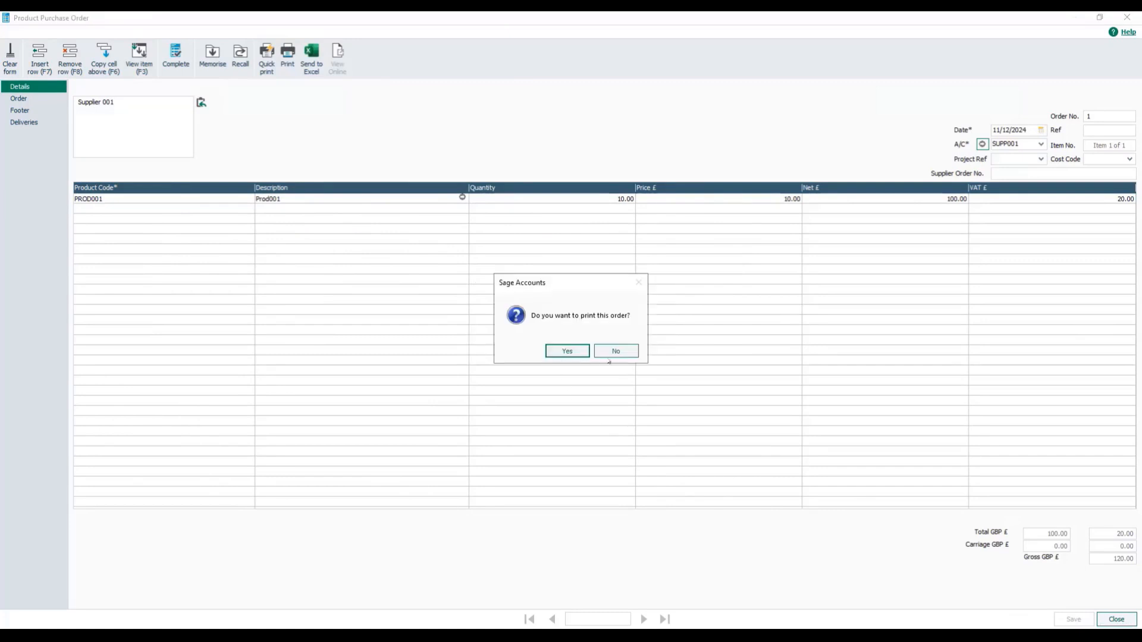
left_click(612, 352)
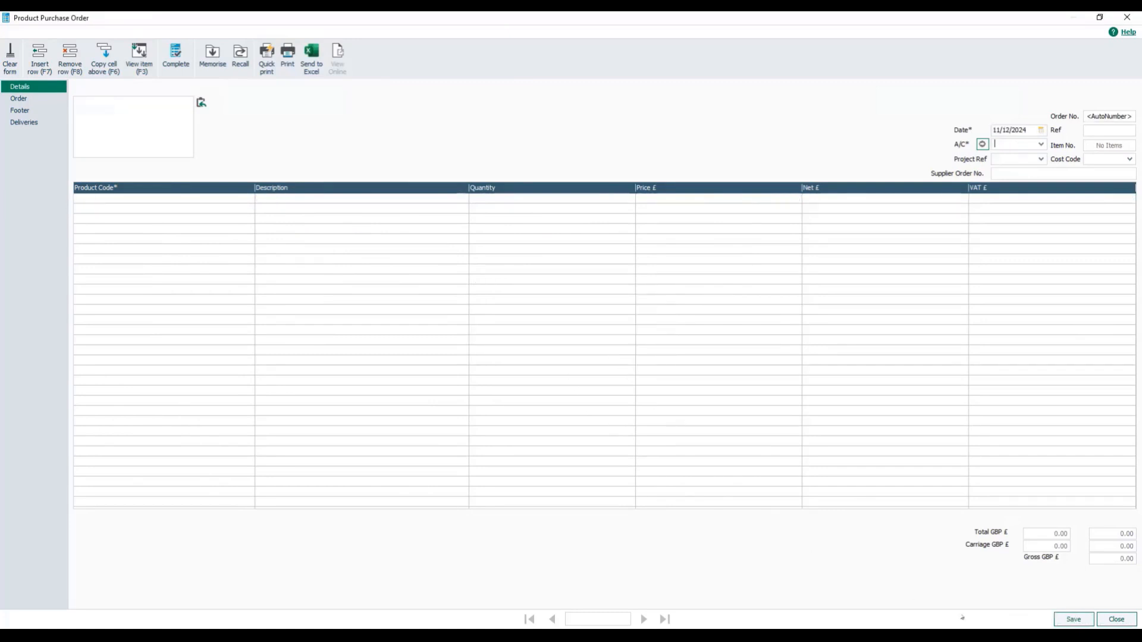
left_click(1106, 621)
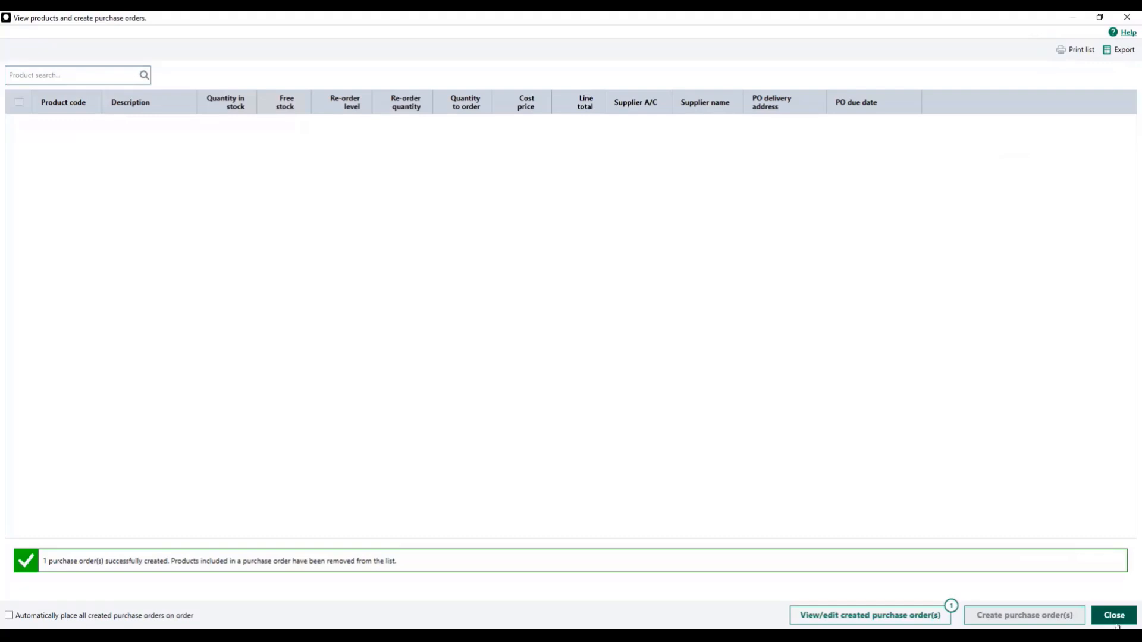
left_click(1115, 617)
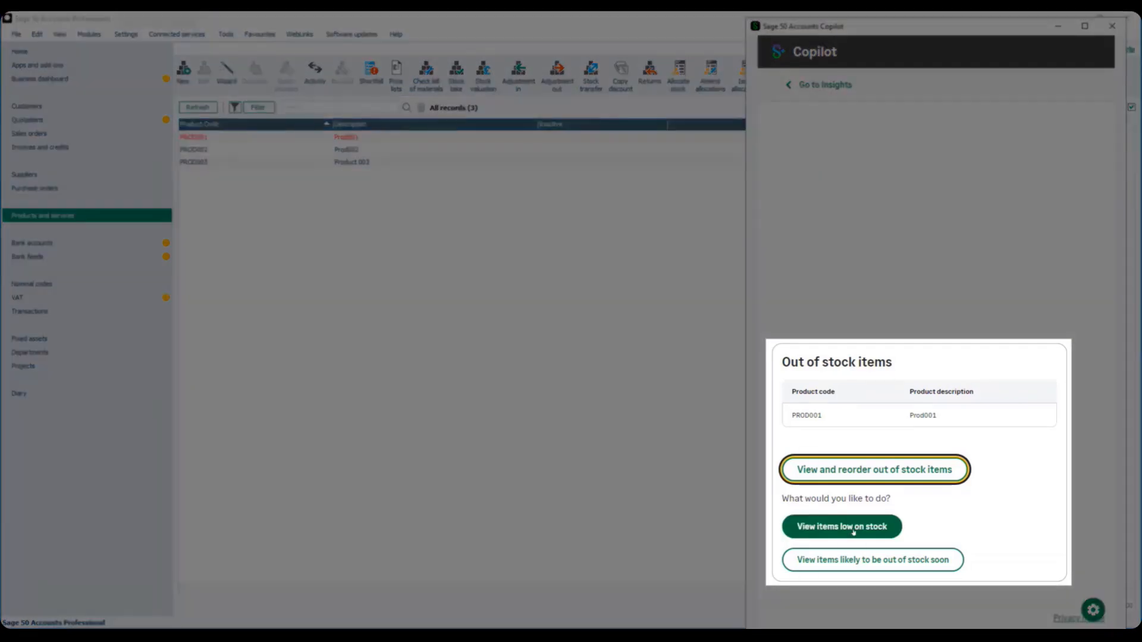
View the low-stock items and their reorder option in Copilot, and request the items likely to be out of stock soon.
left_click(853, 531)
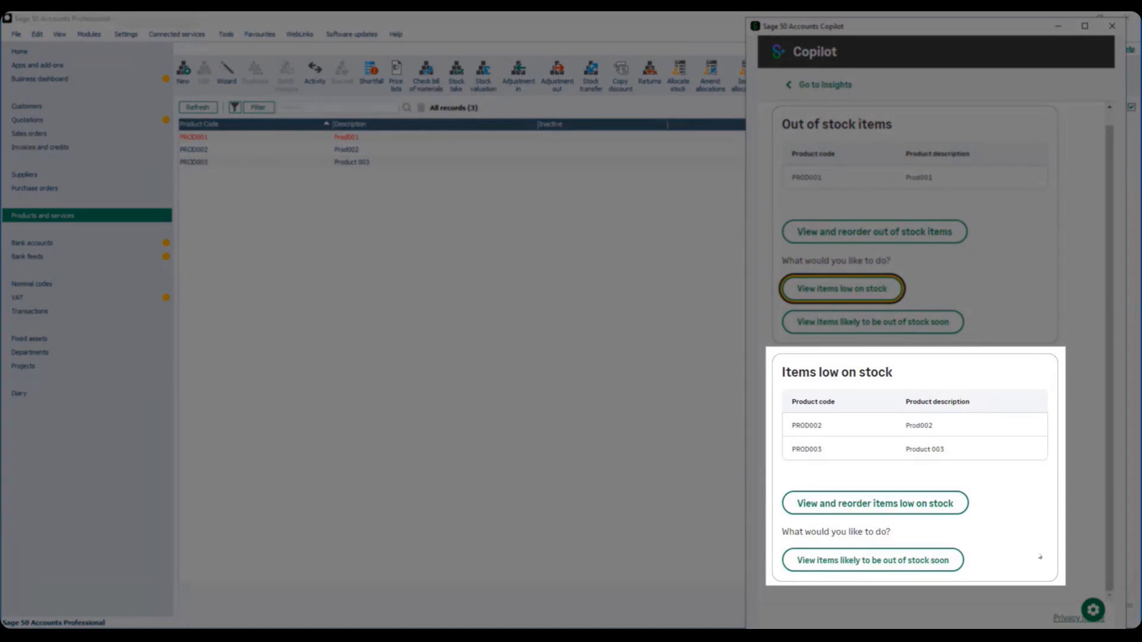
left_click(909, 503)
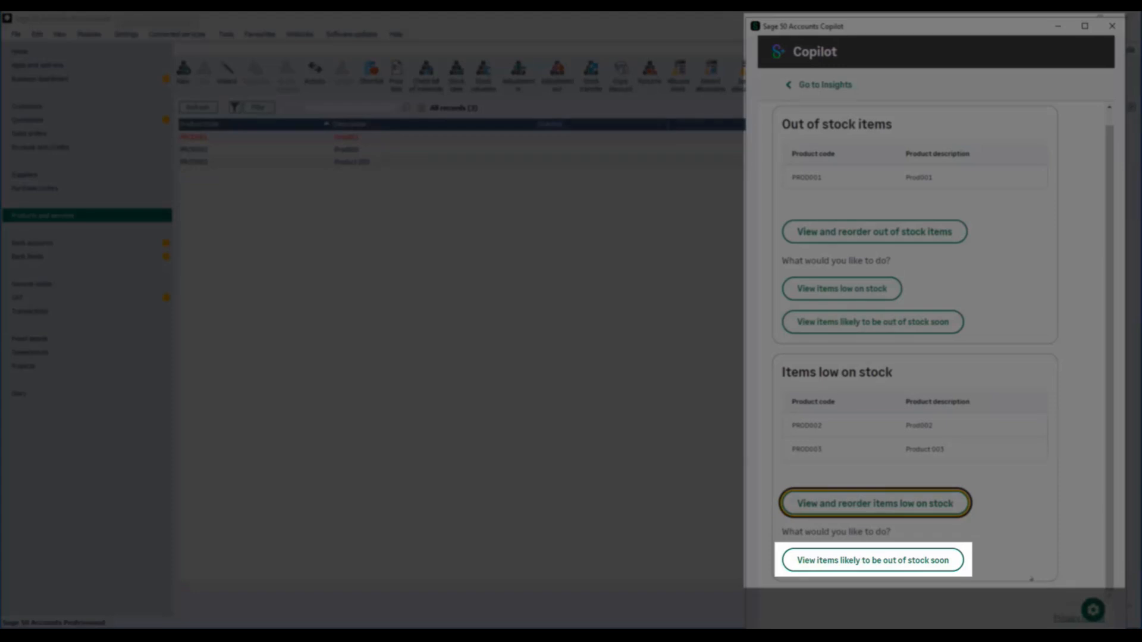
left_click(910, 562)
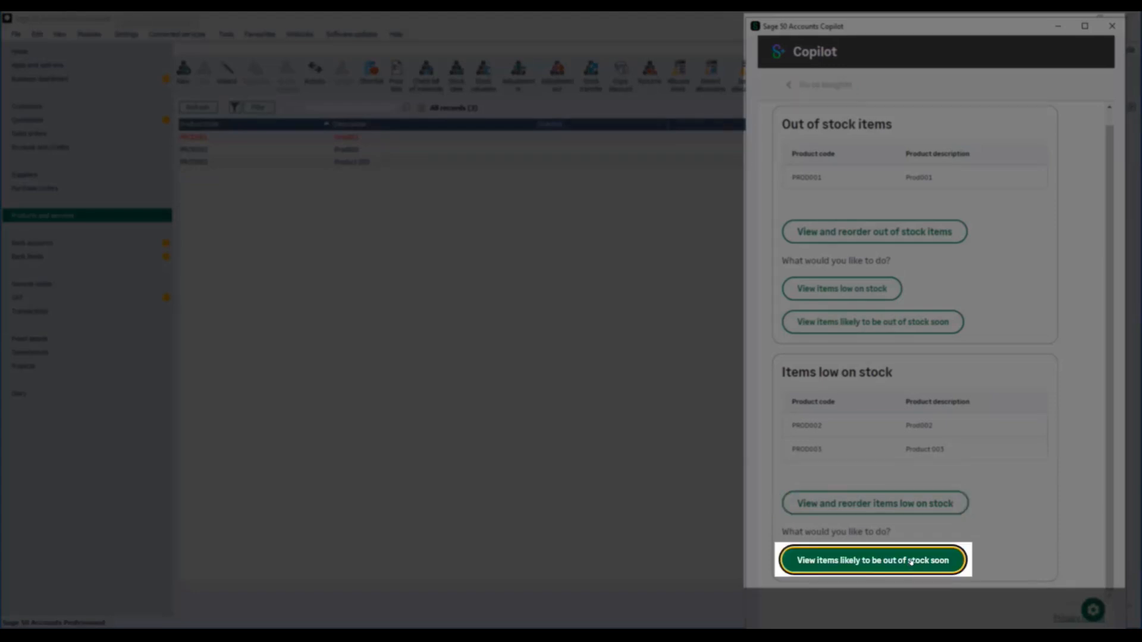
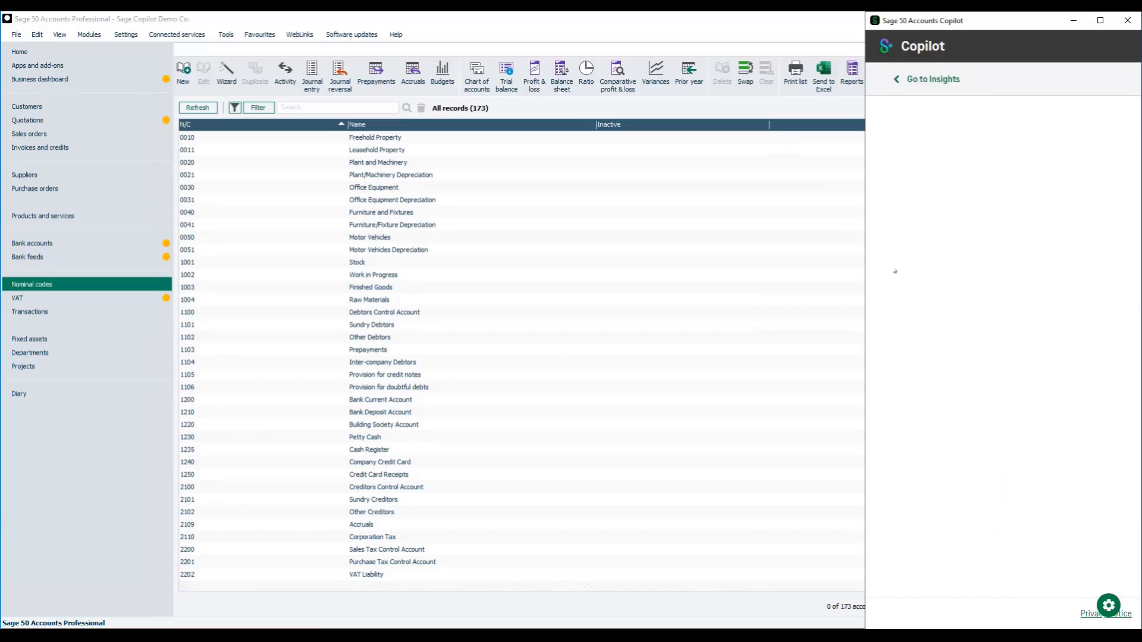
Widen the Copilot window and run the Transactional Profit and Loss report analysis for 13/12/2023 to 12/12/2024.
left_click_drag(868, 291, 822, 294)
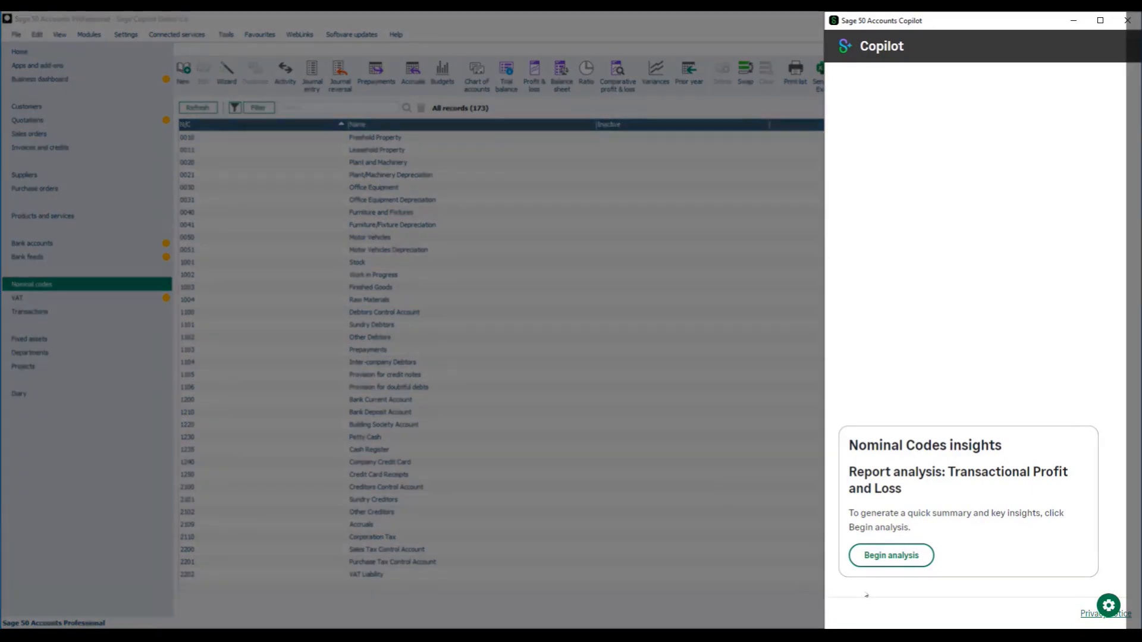
left_click(895, 559)
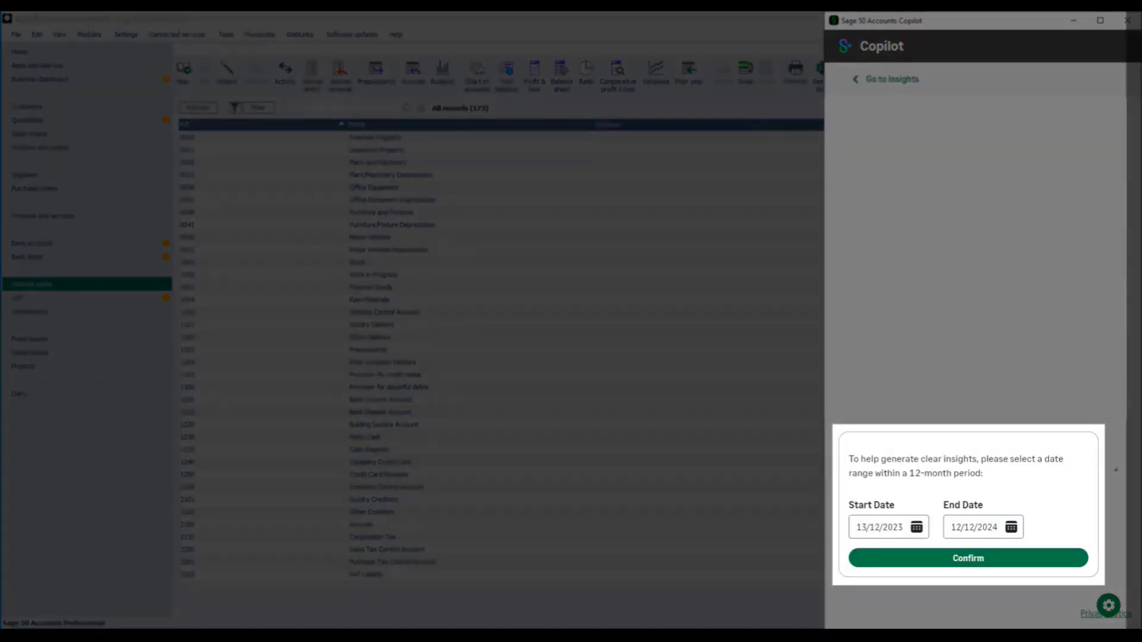
left_click(963, 559)
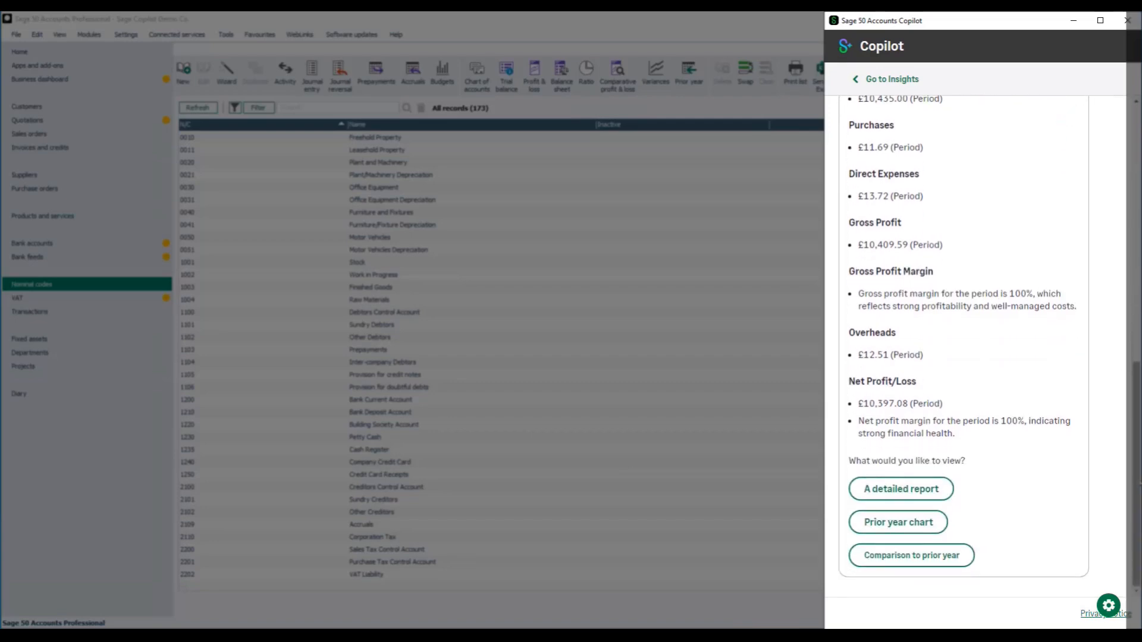
Preview the detailed Transactional Profit & Loss report for transaction dates 13/12/2023 to 12/12/2024, and close the preview.
left_click(915, 492)
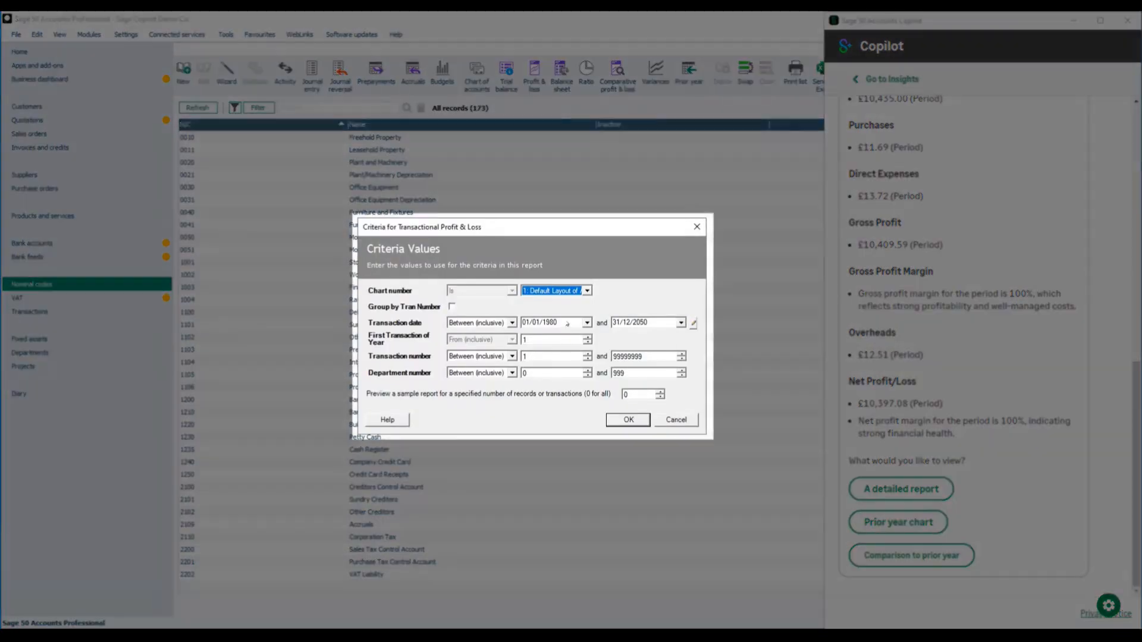
left_click(567, 323)
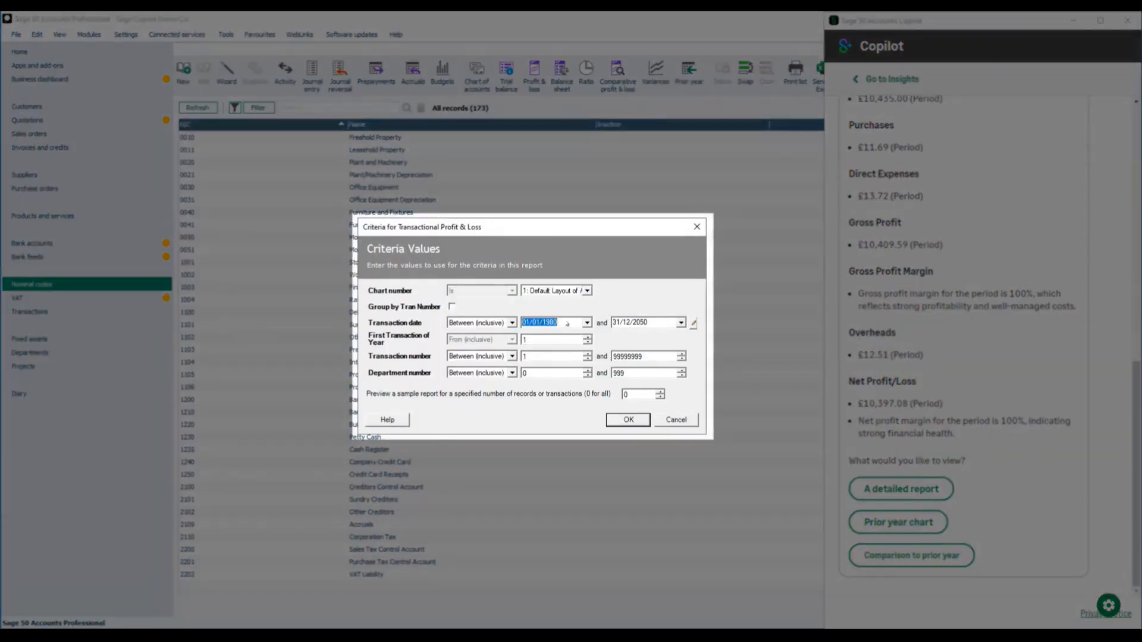
type("131223")
key("Tab")
type("12/12/2024")
key("Tab")
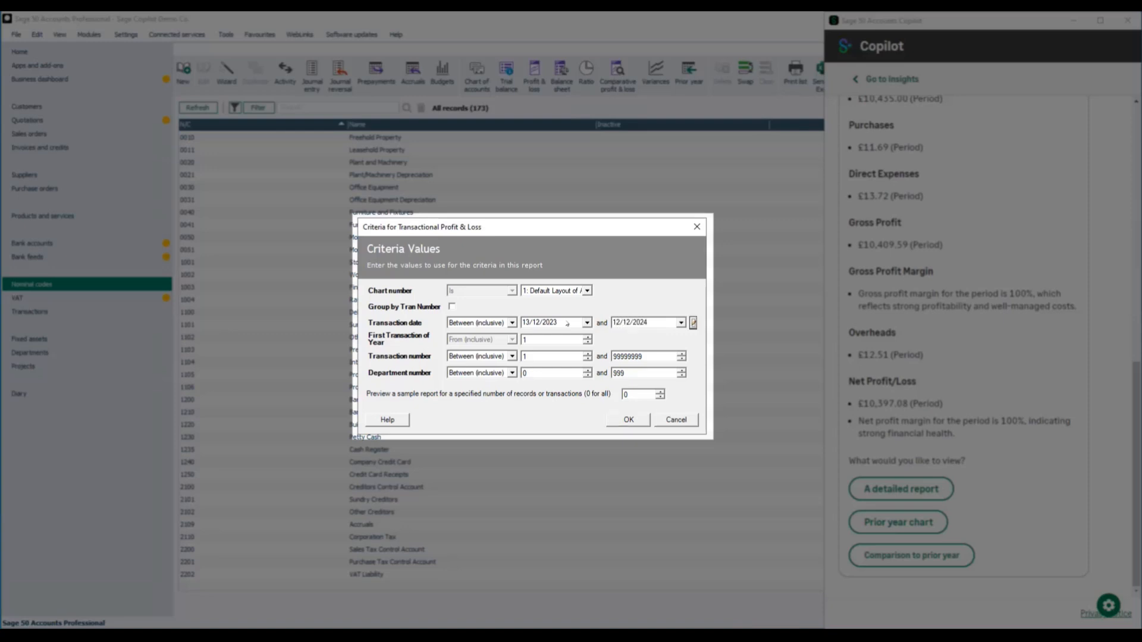
left_click(628, 420)
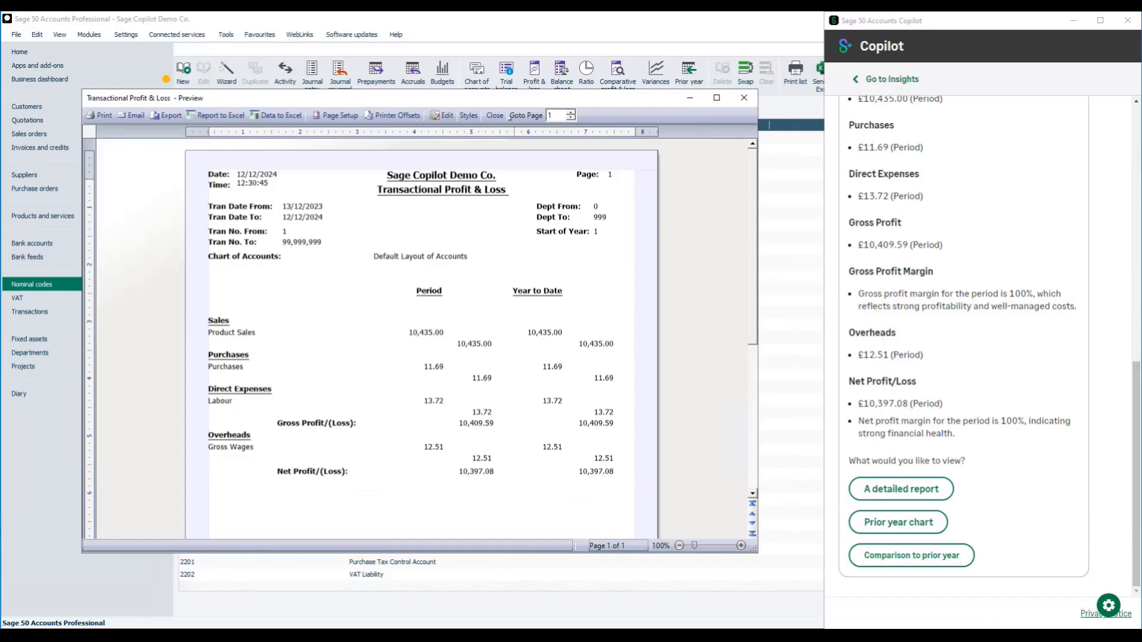
left_click(496, 116)
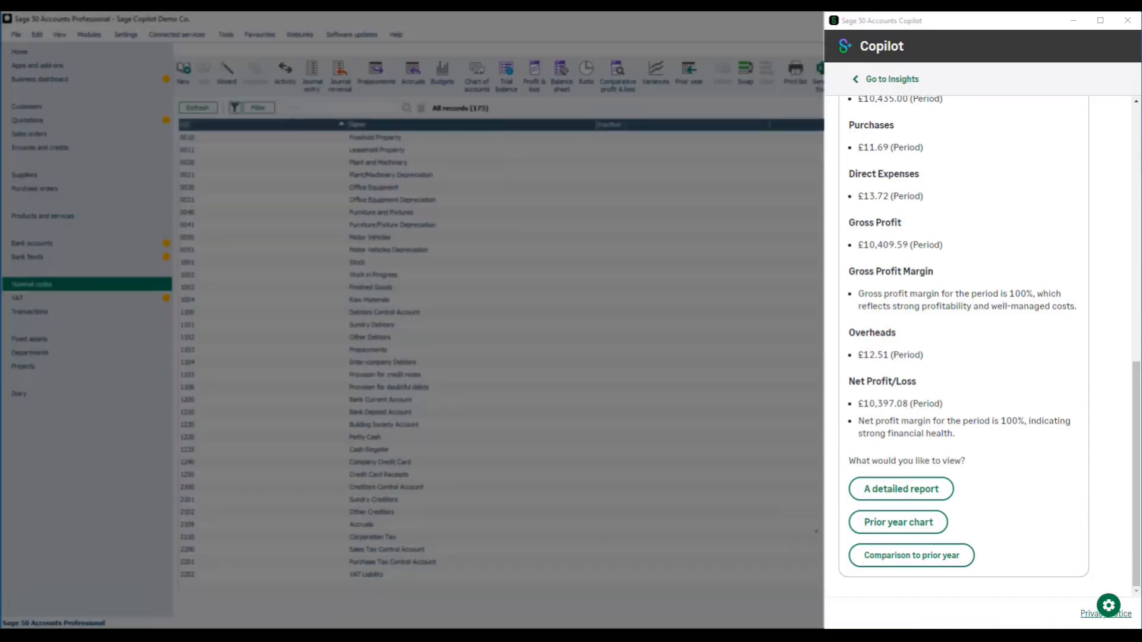
View the prior year profit and loss chart, check the values behind its bars, enlarge the chart window and close it.
left_click(898, 522)
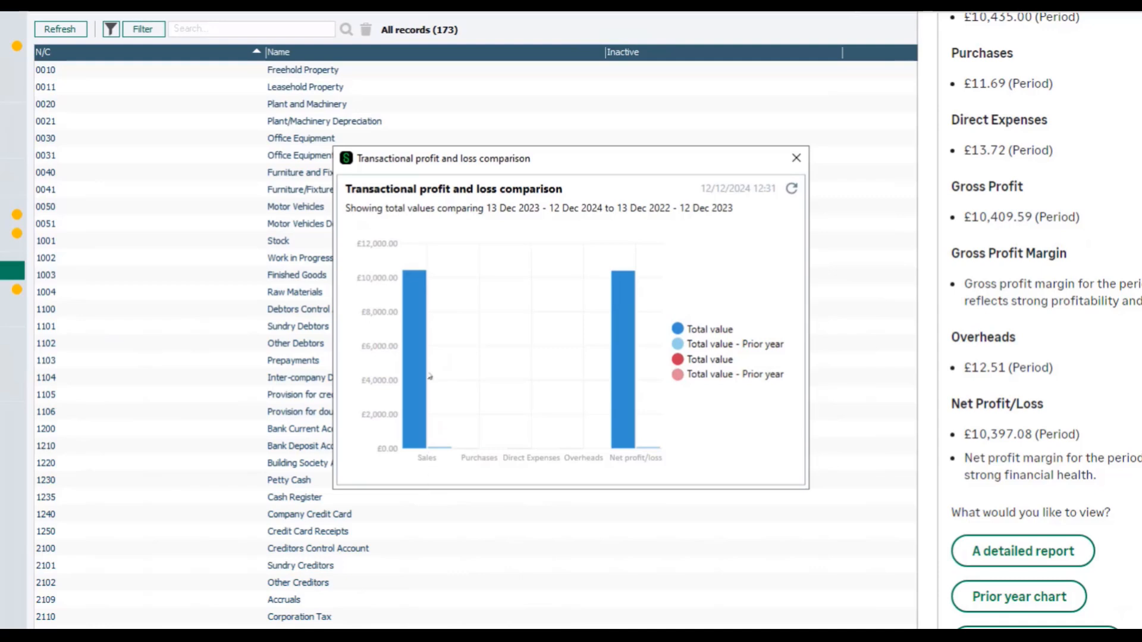
mouse_move(415, 300)
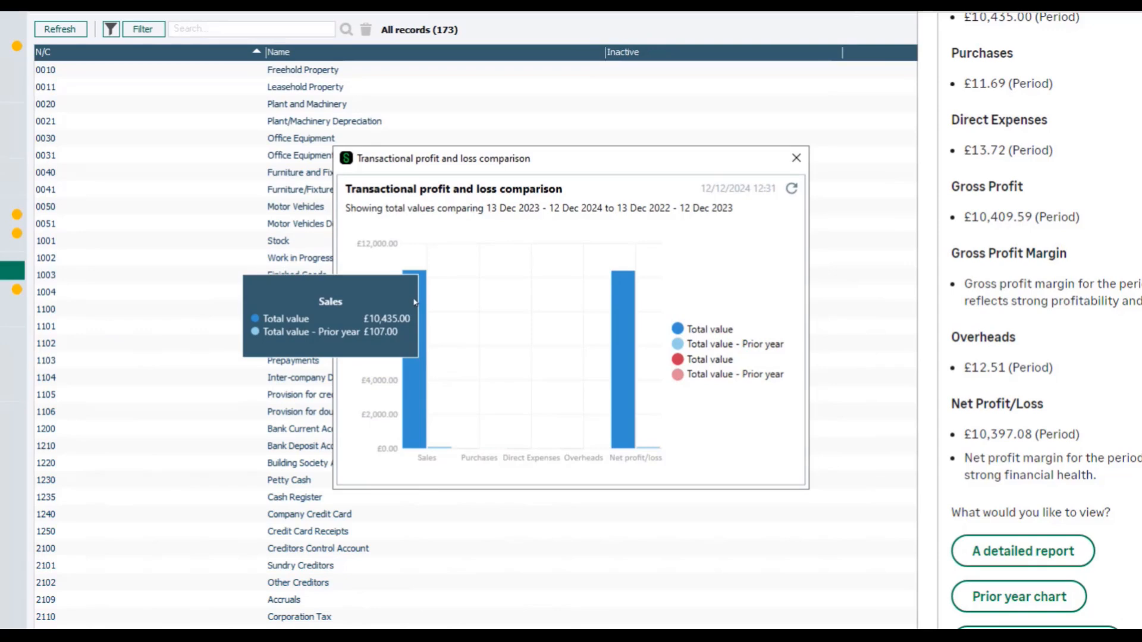
mouse_move(613, 348)
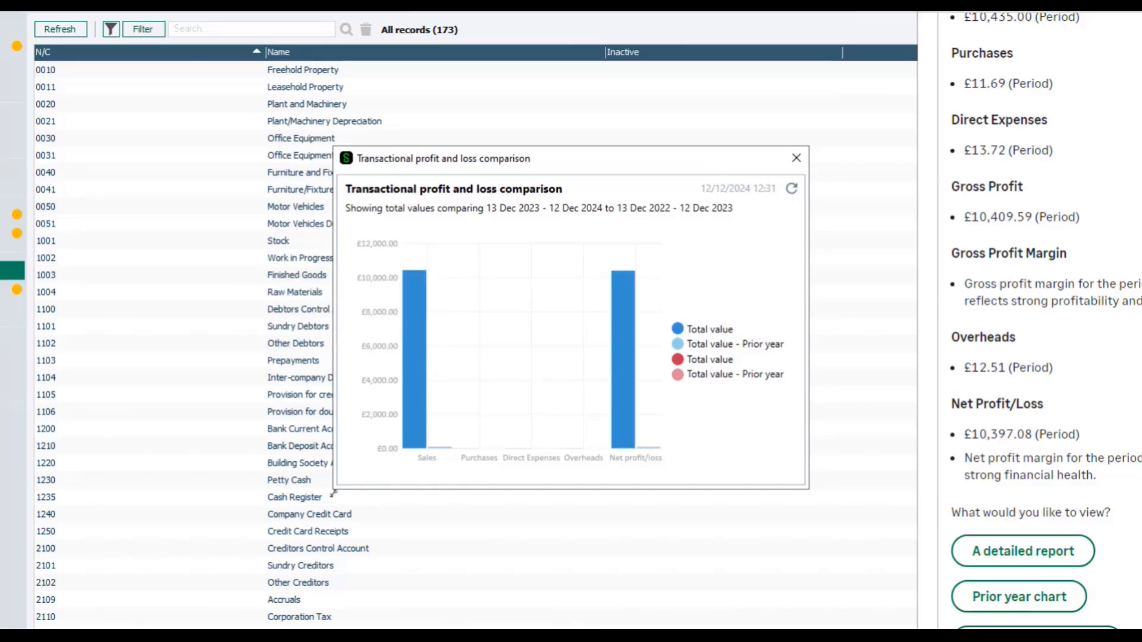
left_click_drag(333, 490, 139, 571)
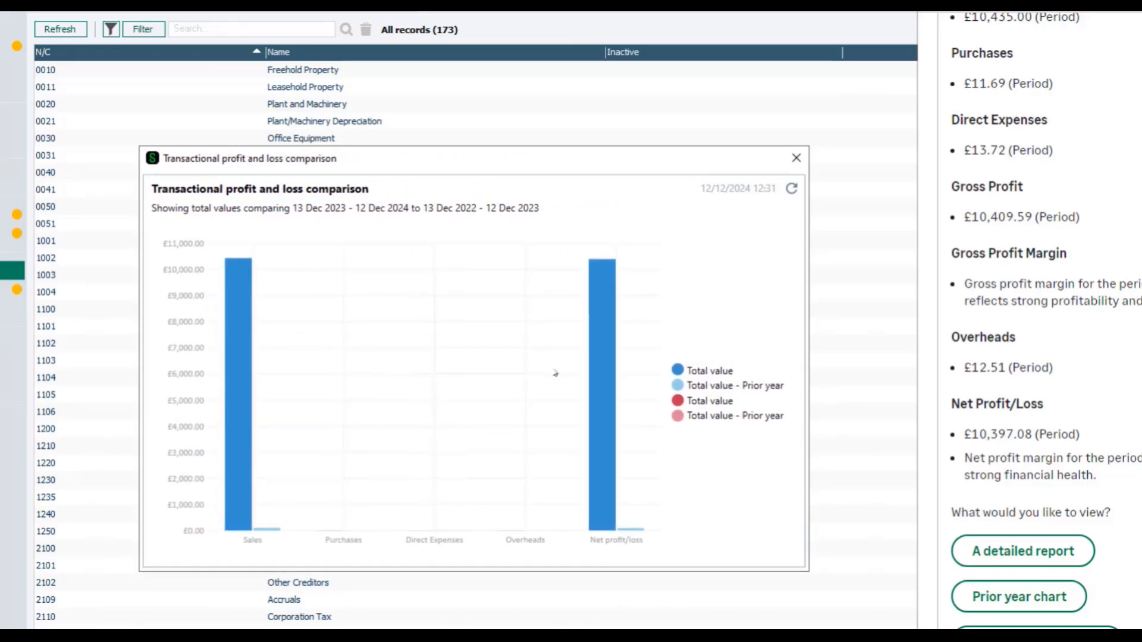
left_click(796, 158)
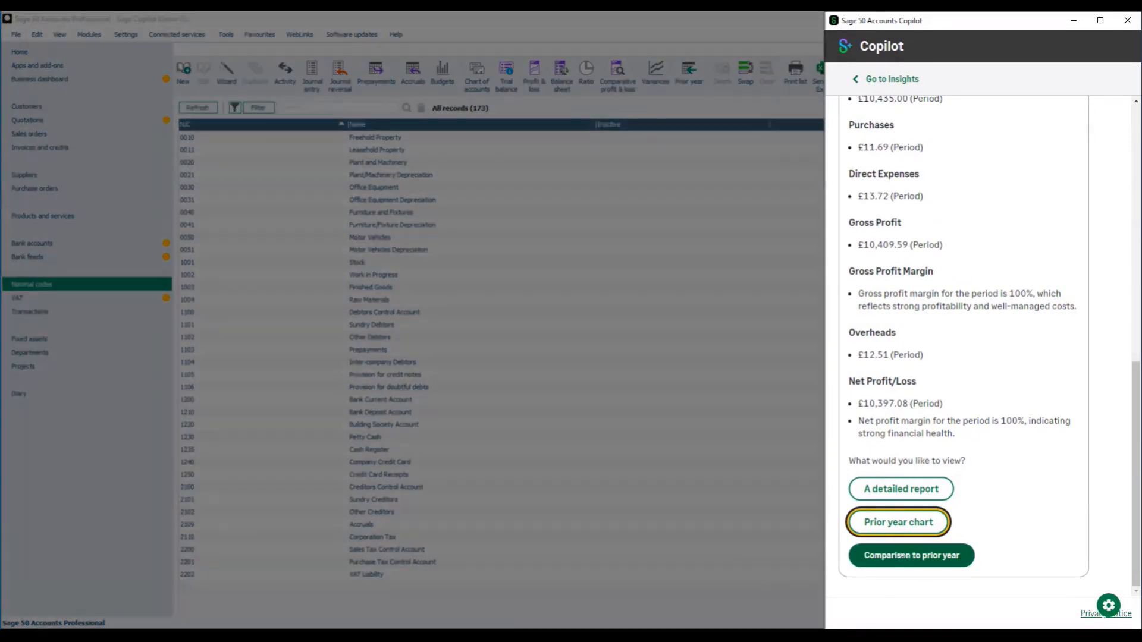
Read through the profit and loss comparison to the prior year, and close Copilot.
left_click(902, 556)
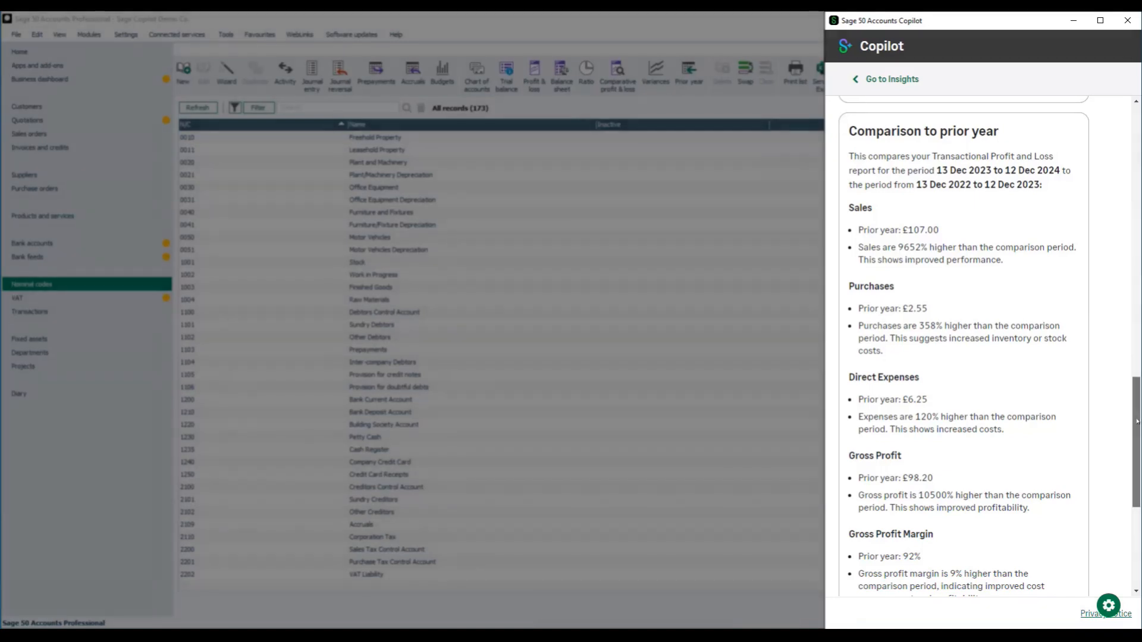
left_click_drag(1134, 440, 1135, 512)
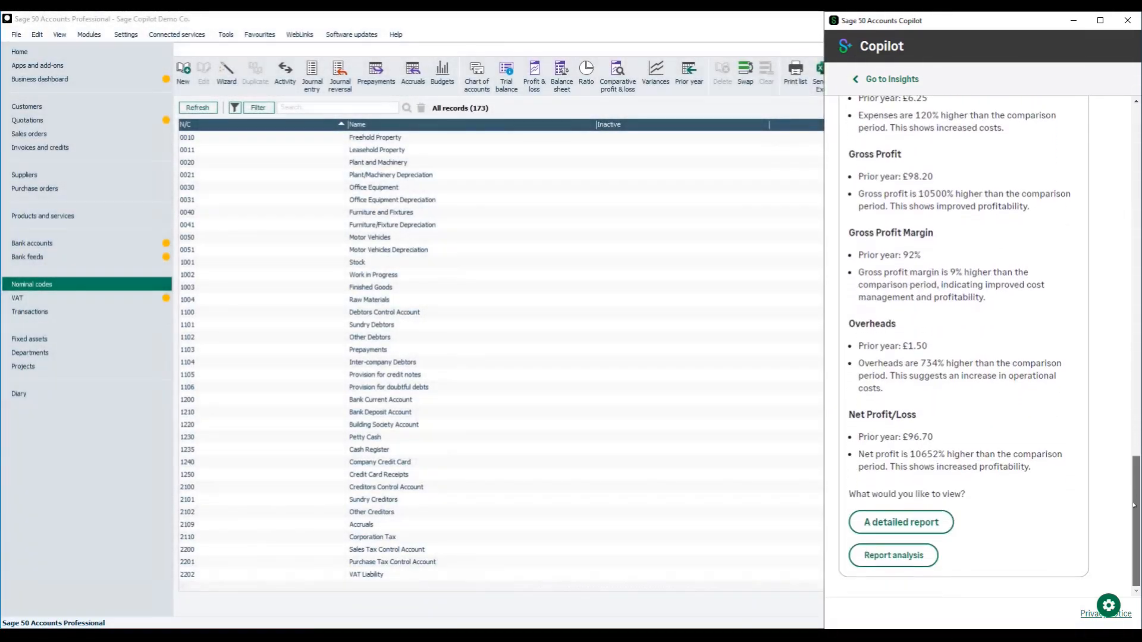
left_click(1119, 21)
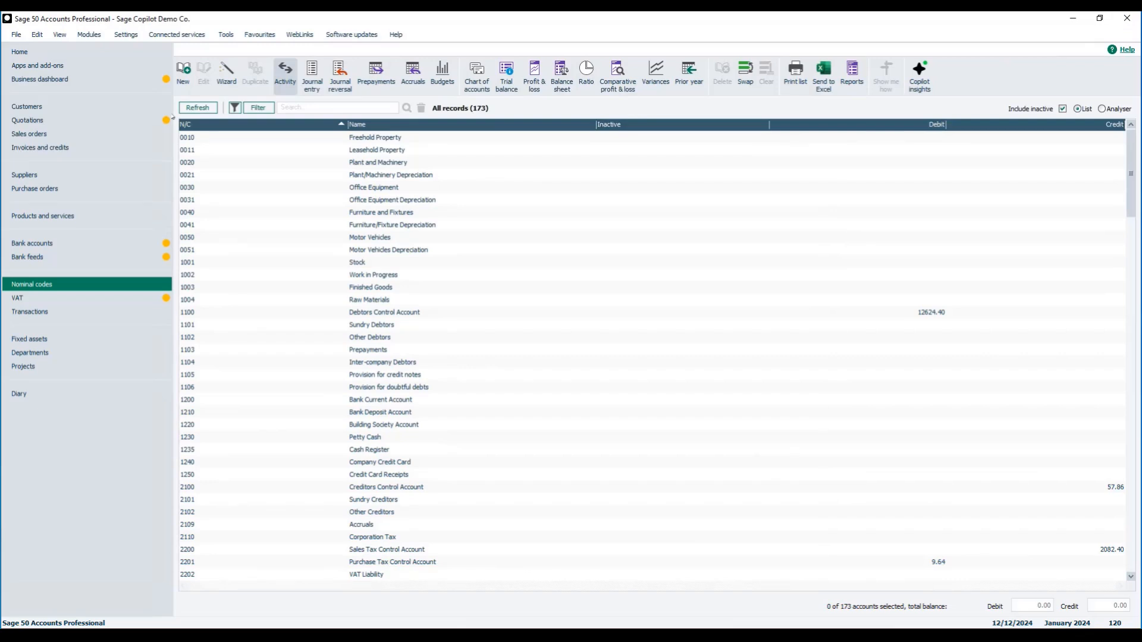
Run the Sales Ledger Turnover report analysis from the customers' Copilot insights for 13/12/2023 to 12/12/2024.
left_click(27, 108)
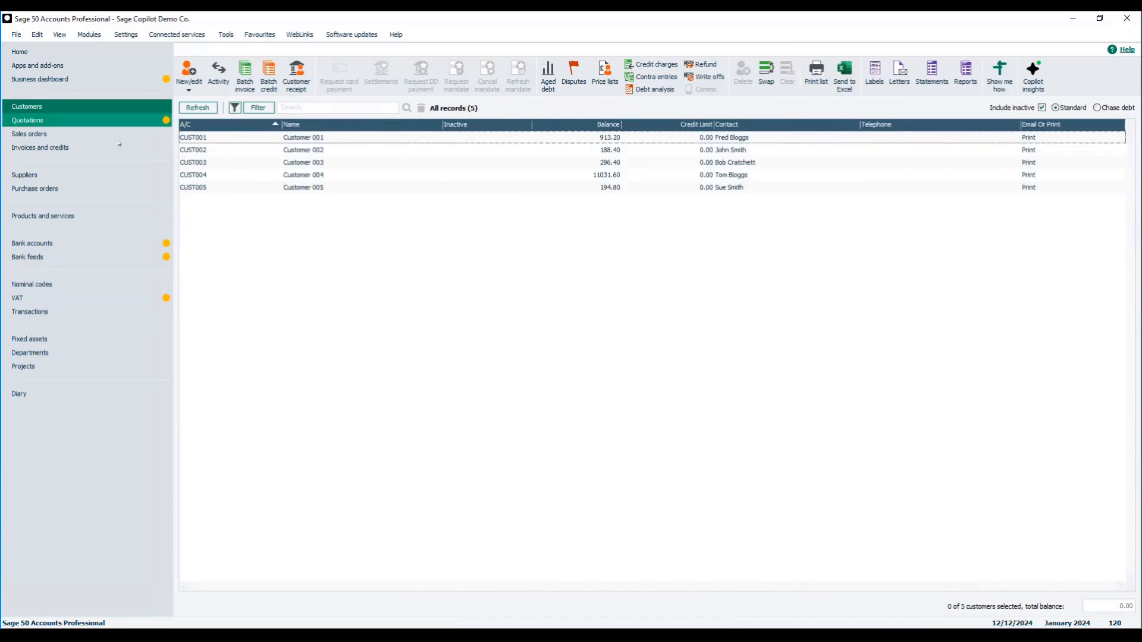
left_click(1033, 73)
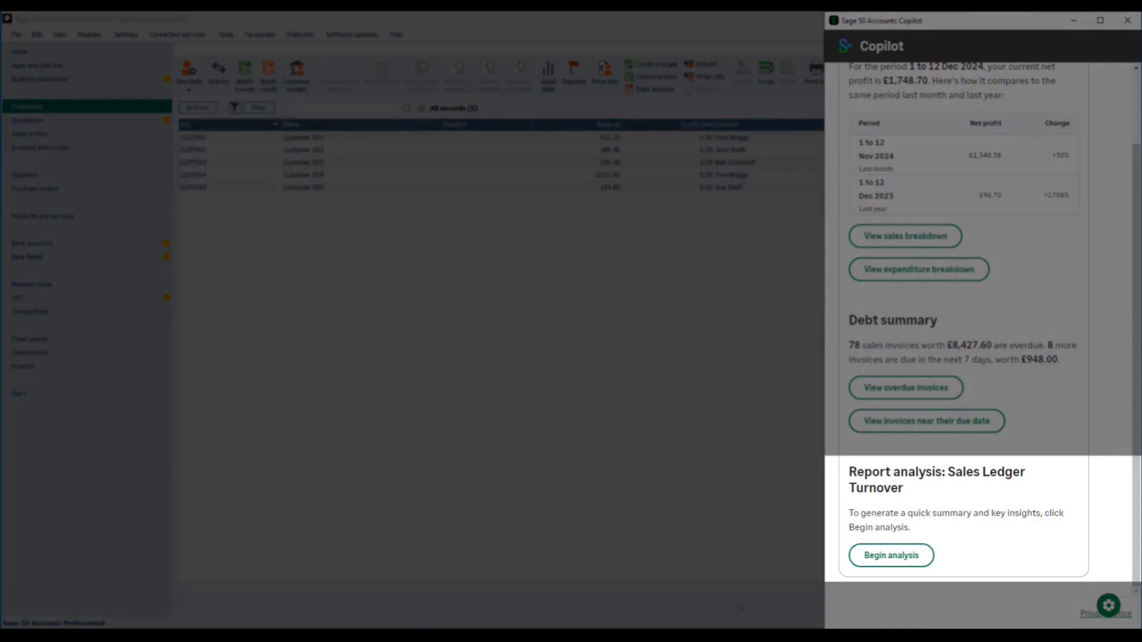
left_click(885, 562)
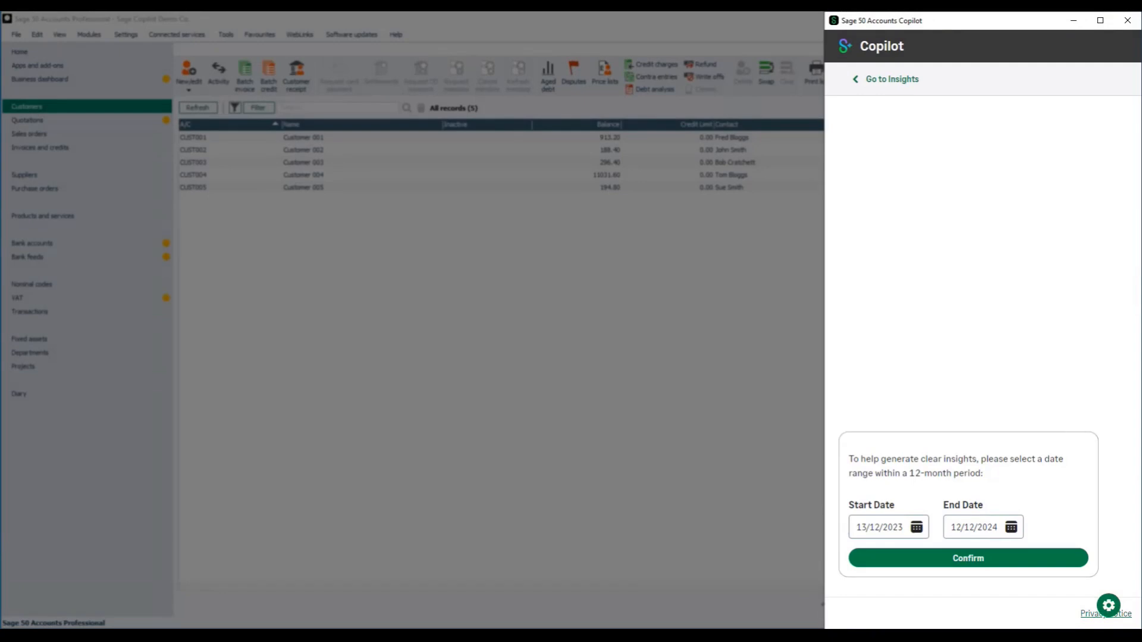
left_click(971, 561)
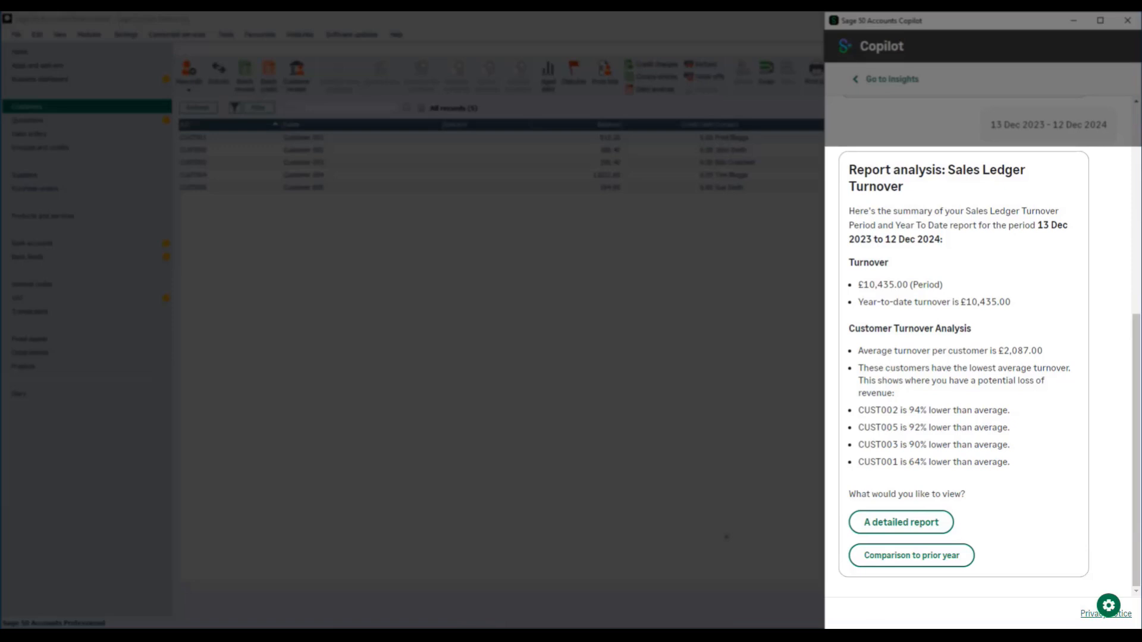
Preview the detailed Sales Ledger Turnover report for transaction dates 13/12/2023 to 12/12/2024, and close the preview.
left_click(891, 523)
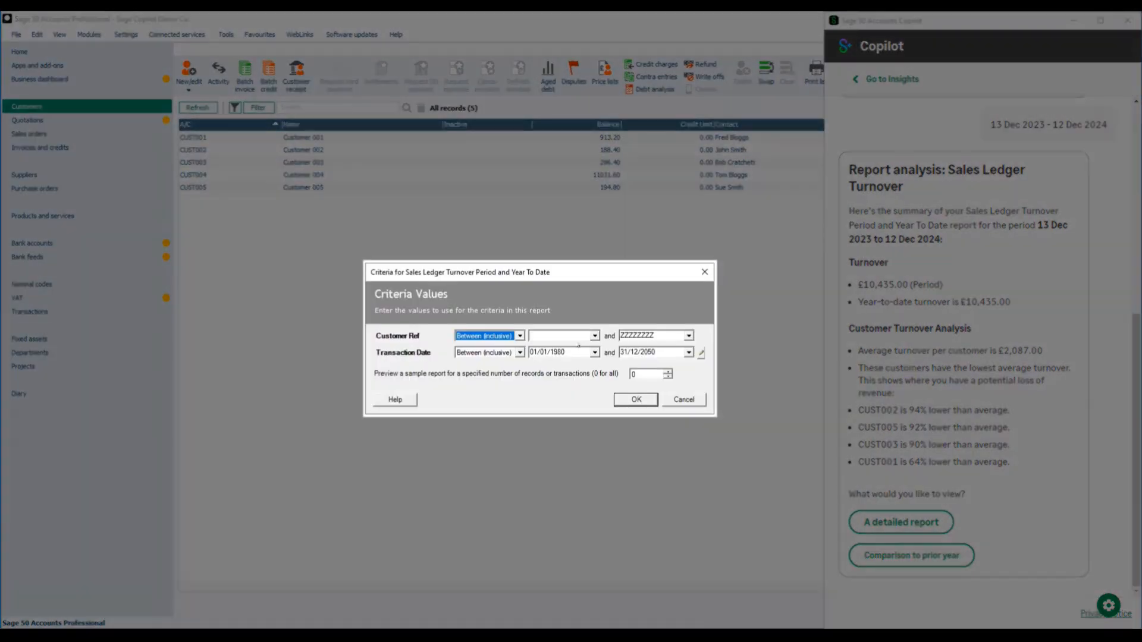
left_click(574, 352)
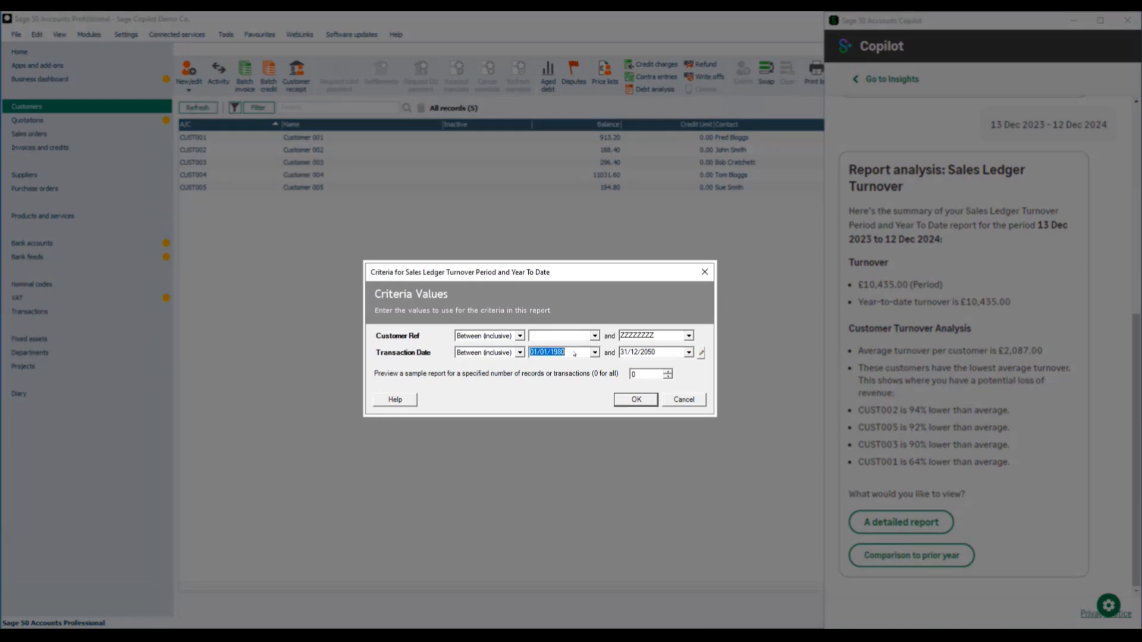
type("13/12/2023")
key("Tab")
type("121224")
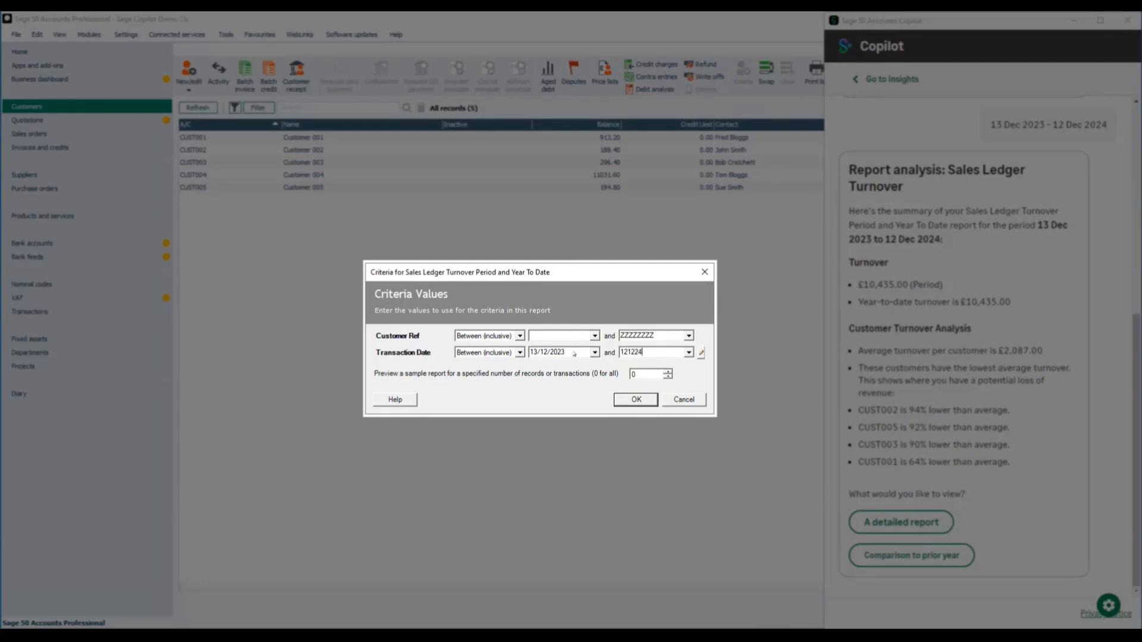
key("Tab")
left_click(635, 400)
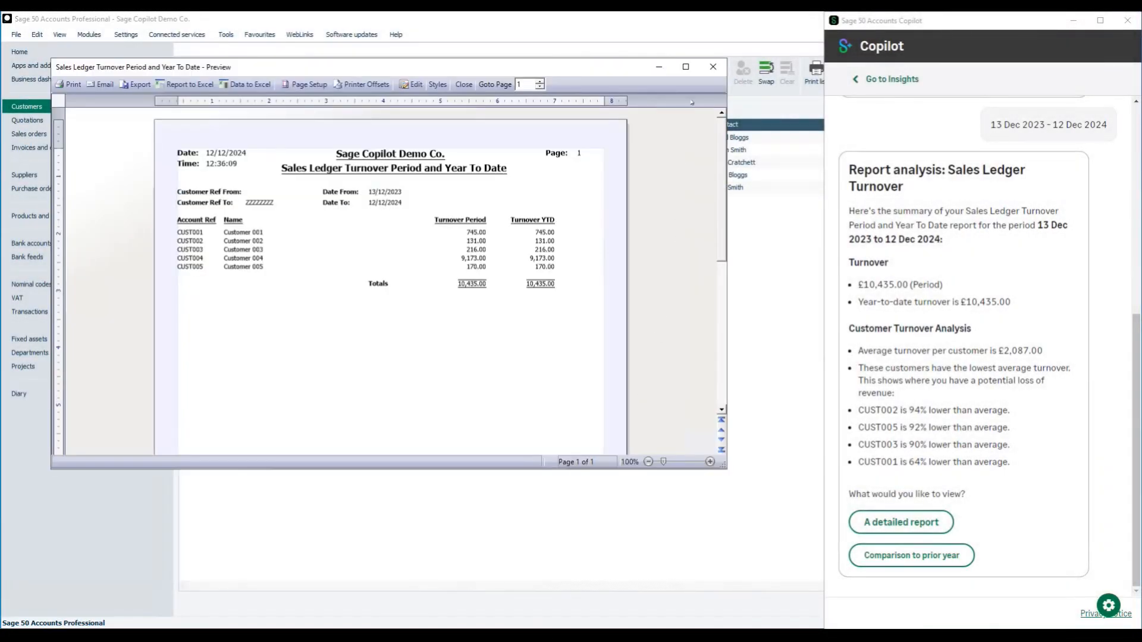
left_click(712, 67)
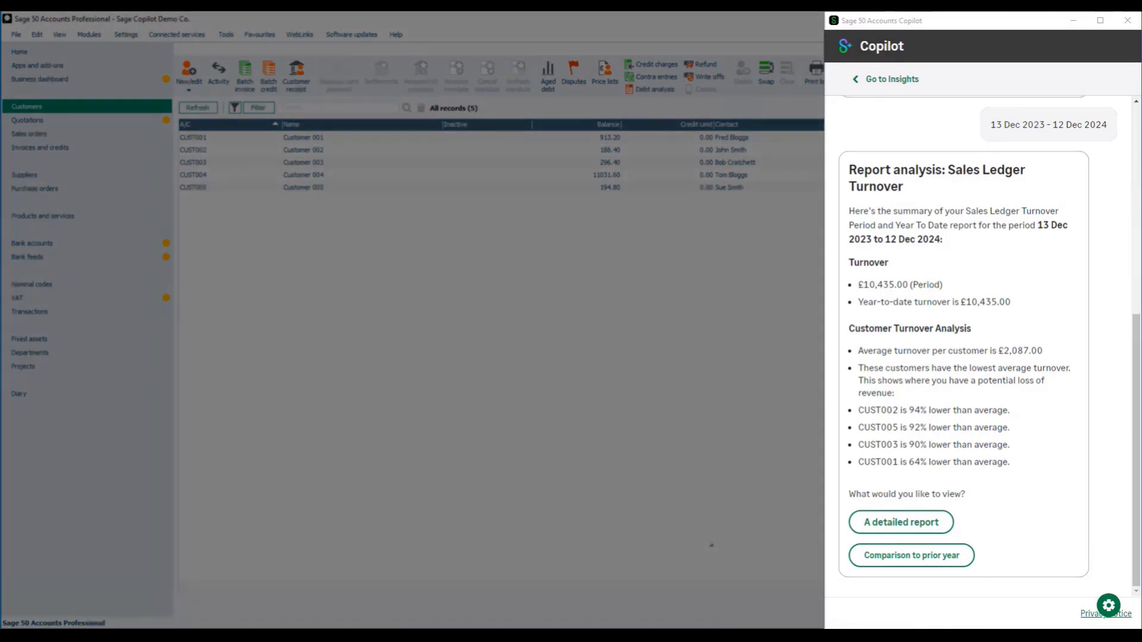
Read the sales ledger turnover comparison to the prior year, and close Copilot.
left_click(896, 557)
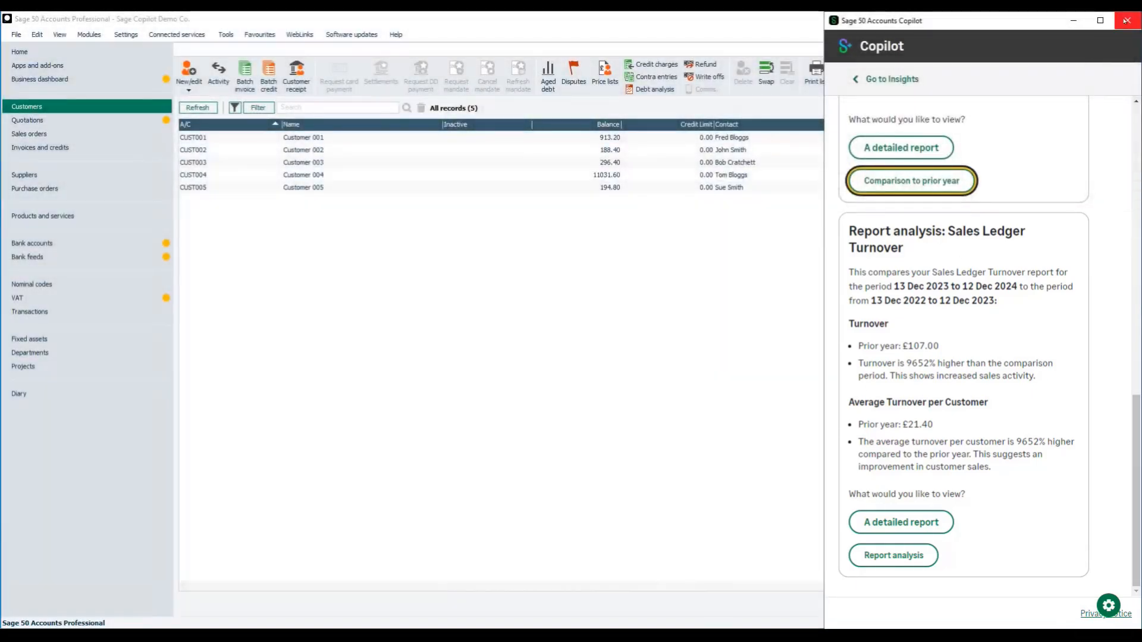
left_click(1126, 21)
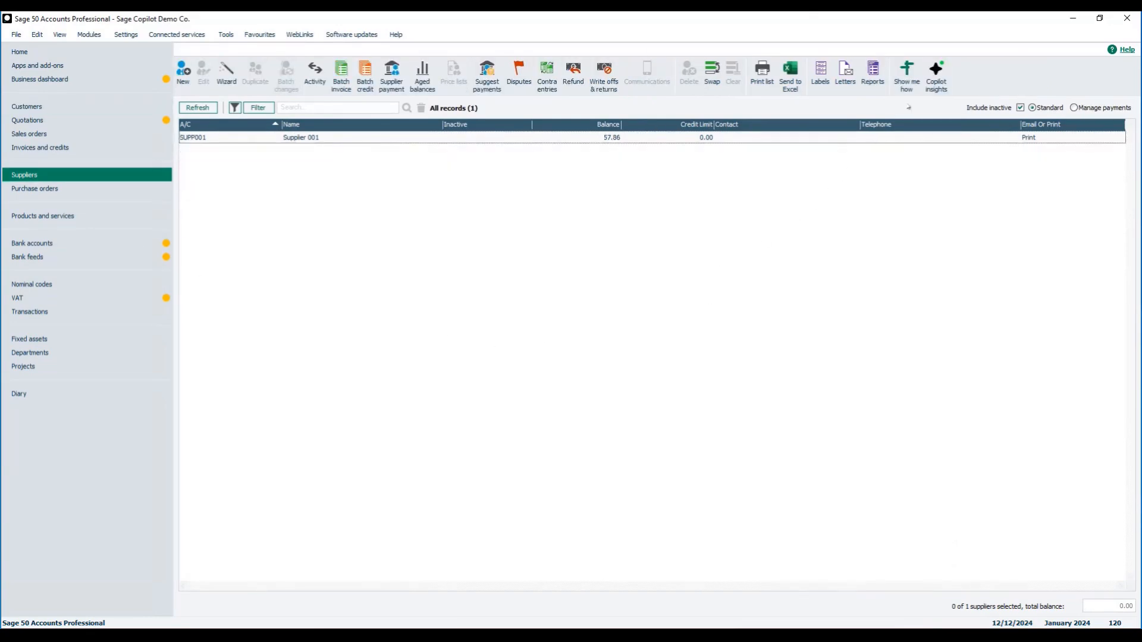
Bring up the Copilot insights for suppliers.
left_click(936, 75)
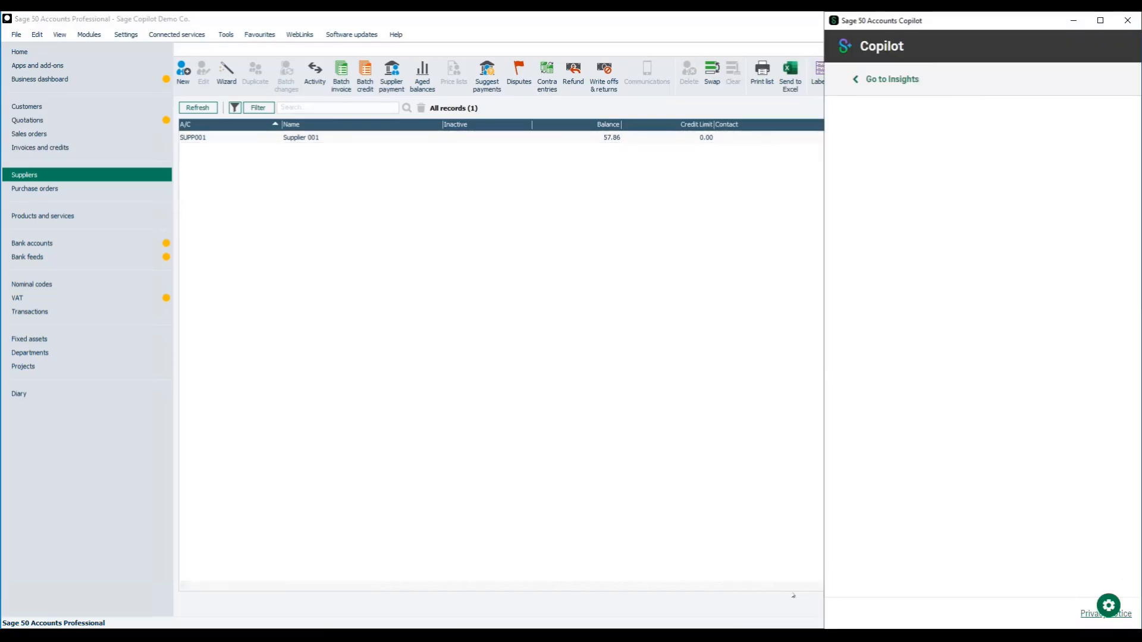